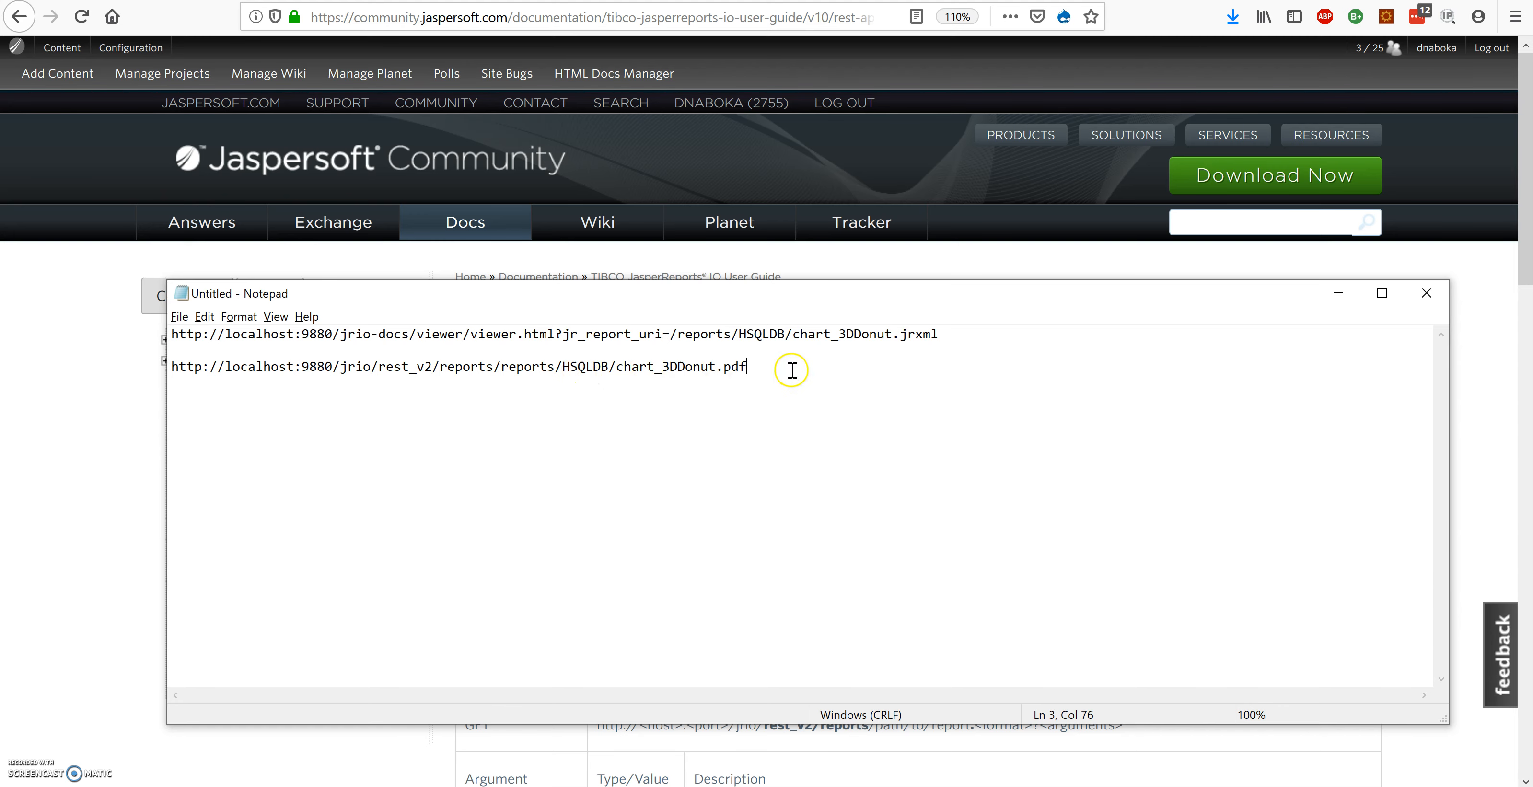
# - Reload the 3D Donut chart report in the viewer and open its REST output as pdf using the URL ending in chart_3DDonut.pdf
pyautogui.click(1181, 1)
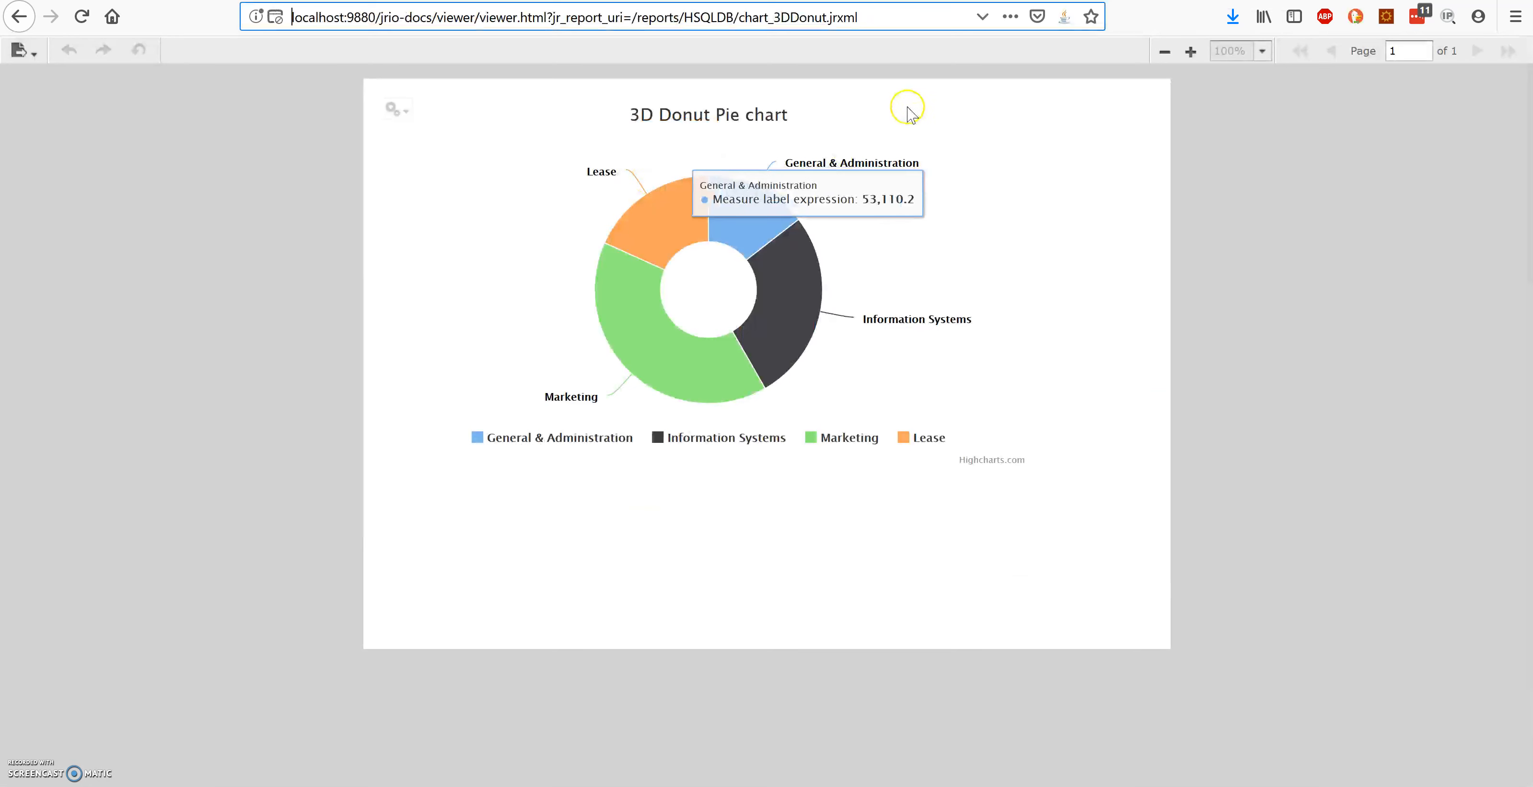
pyautogui.press('F5')
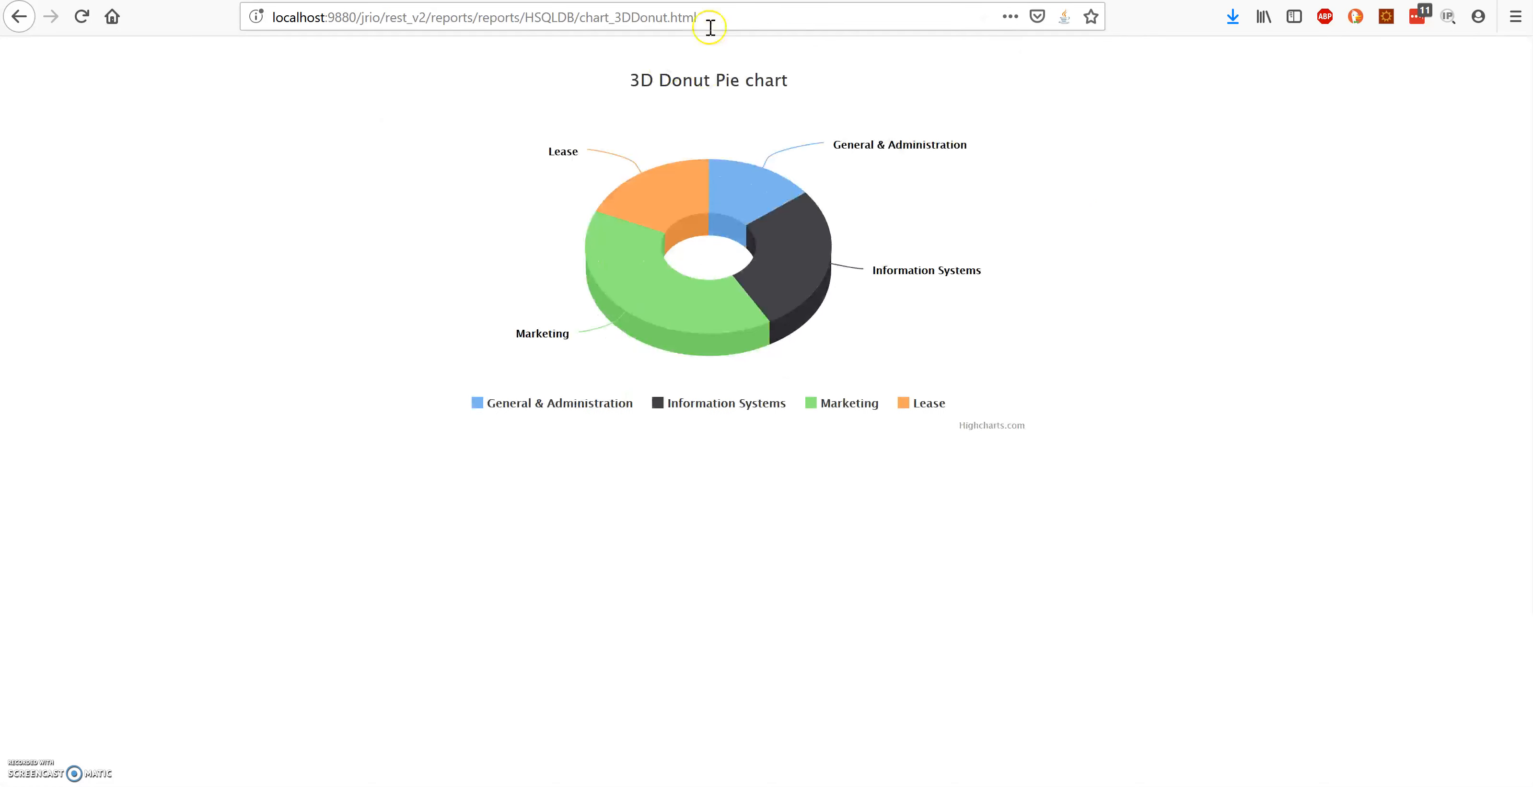
pyautogui.doubleClick(710, 28)
pyautogui.write('pdf')
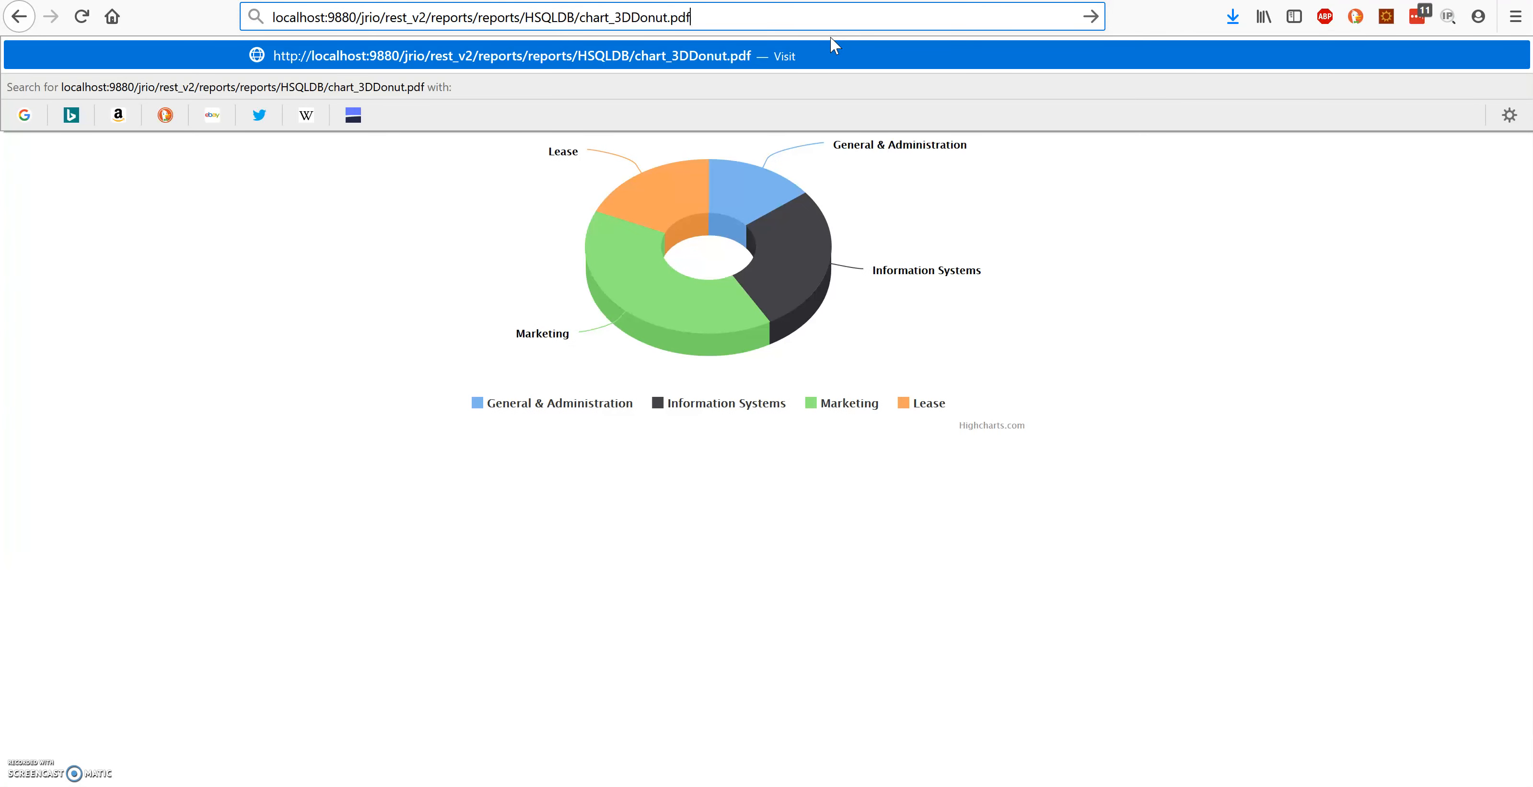
pyautogui.press('Return')
pyautogui.click(638, 372)
pyautogui.click(840, 473)
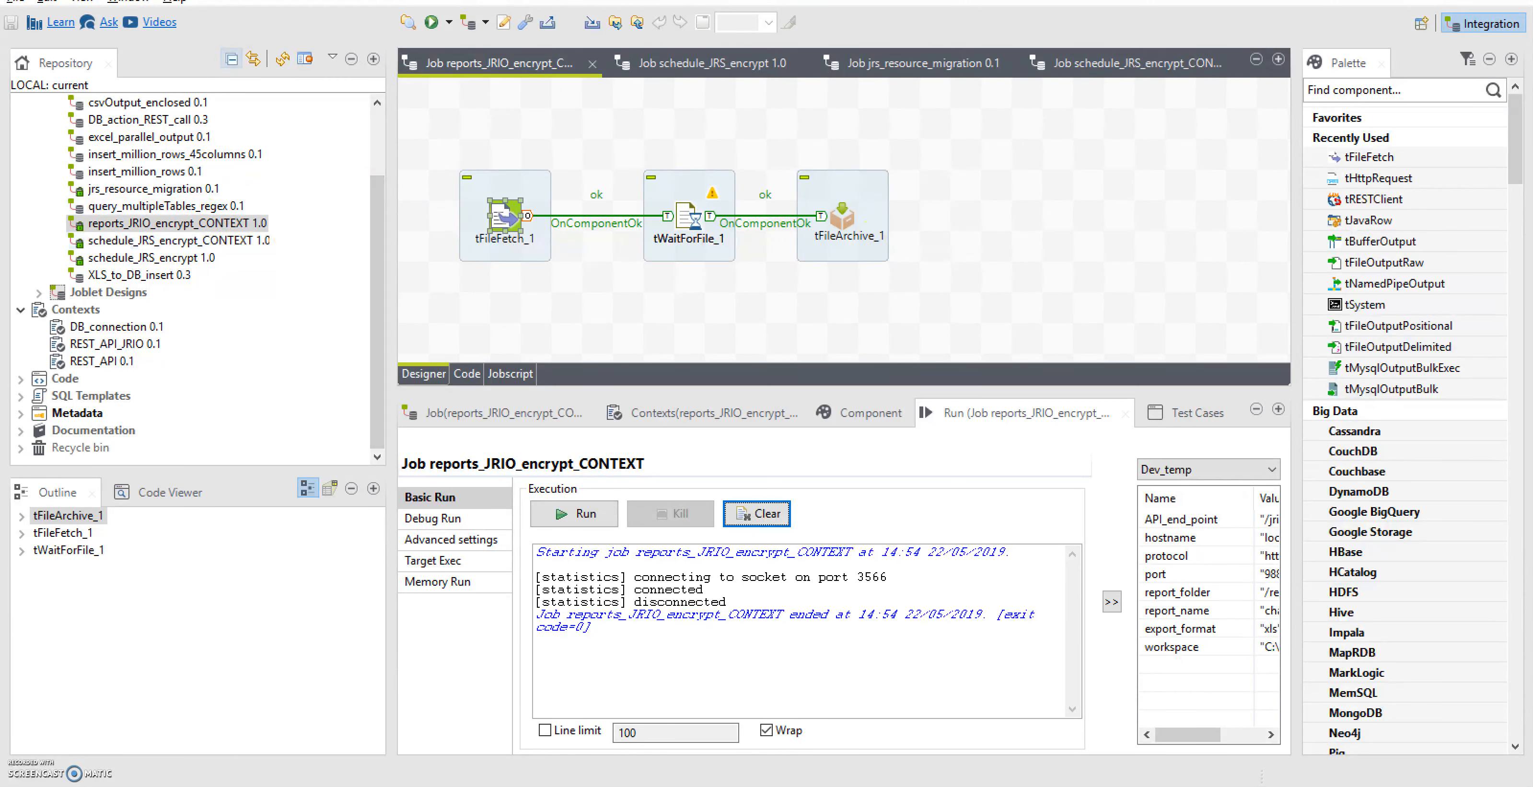
# - Review the basic settings of the tFileFetch_1, tWaitForFile_1 and tFileArchive_1 components in the job
pyautogui.click(860, 418)
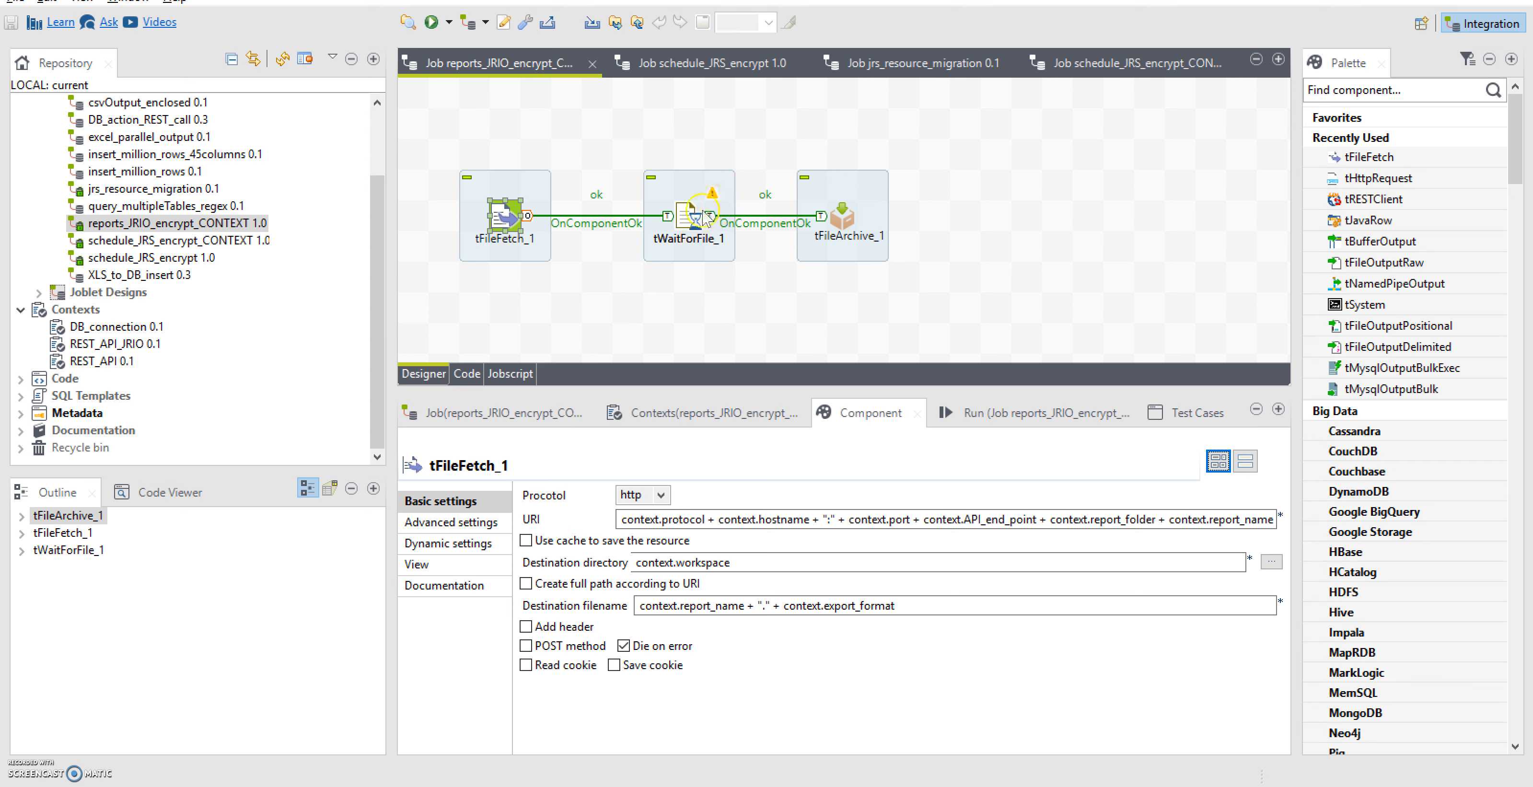
pyautogui.click(694, 224)
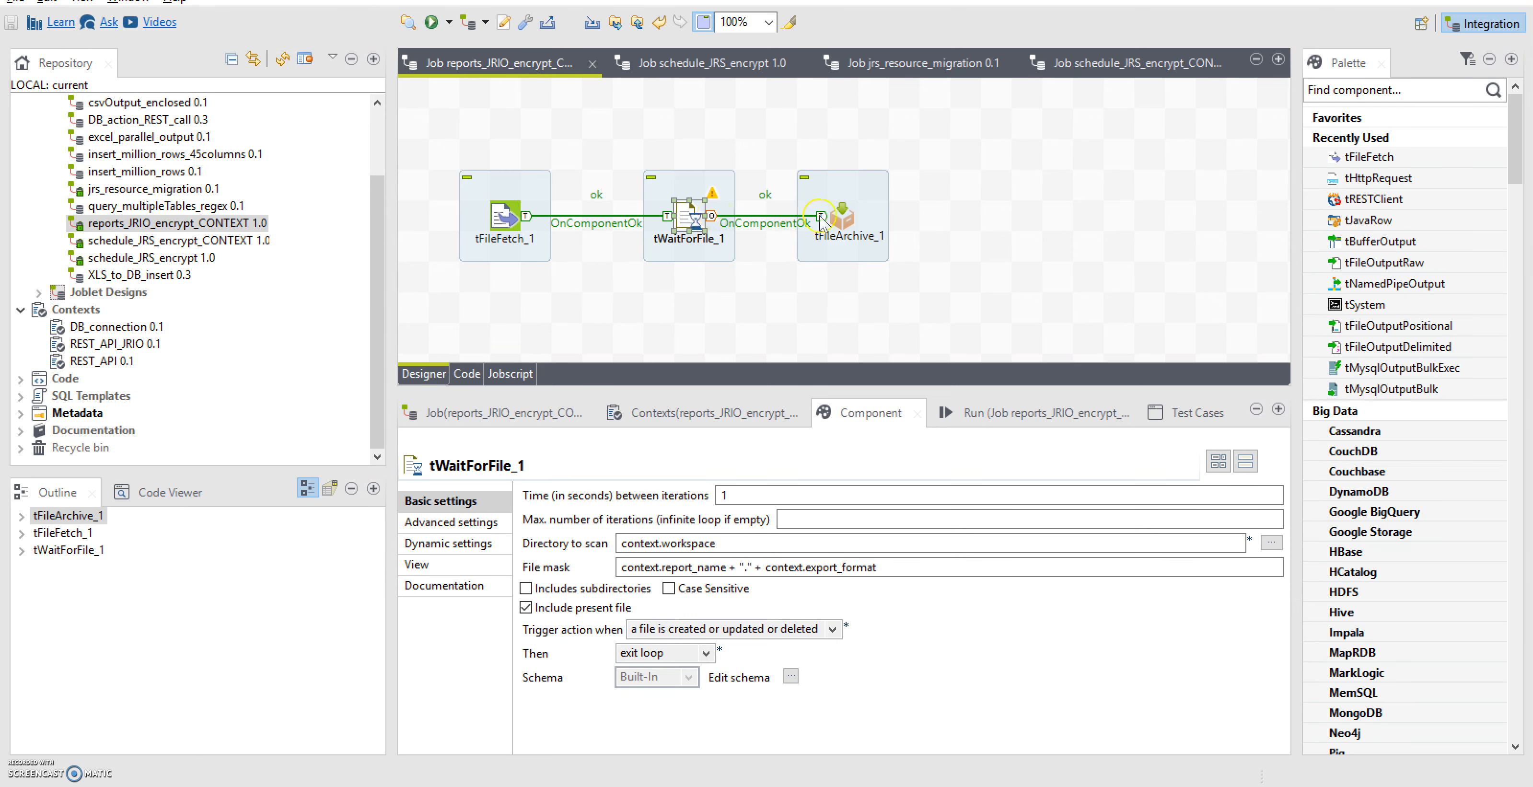
pyautogui.click(847, 223)
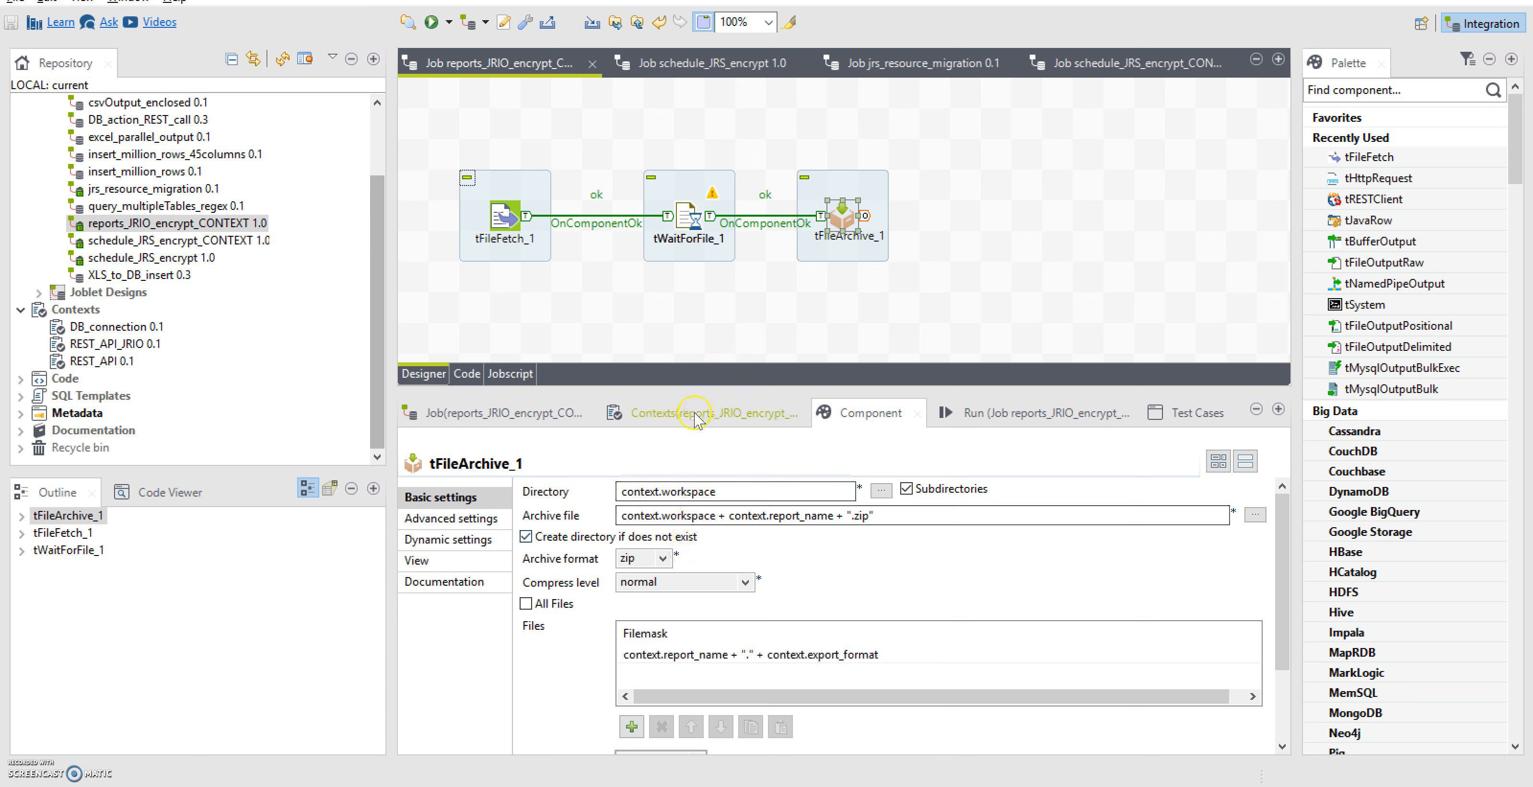
pyautogui.click(712, 257)
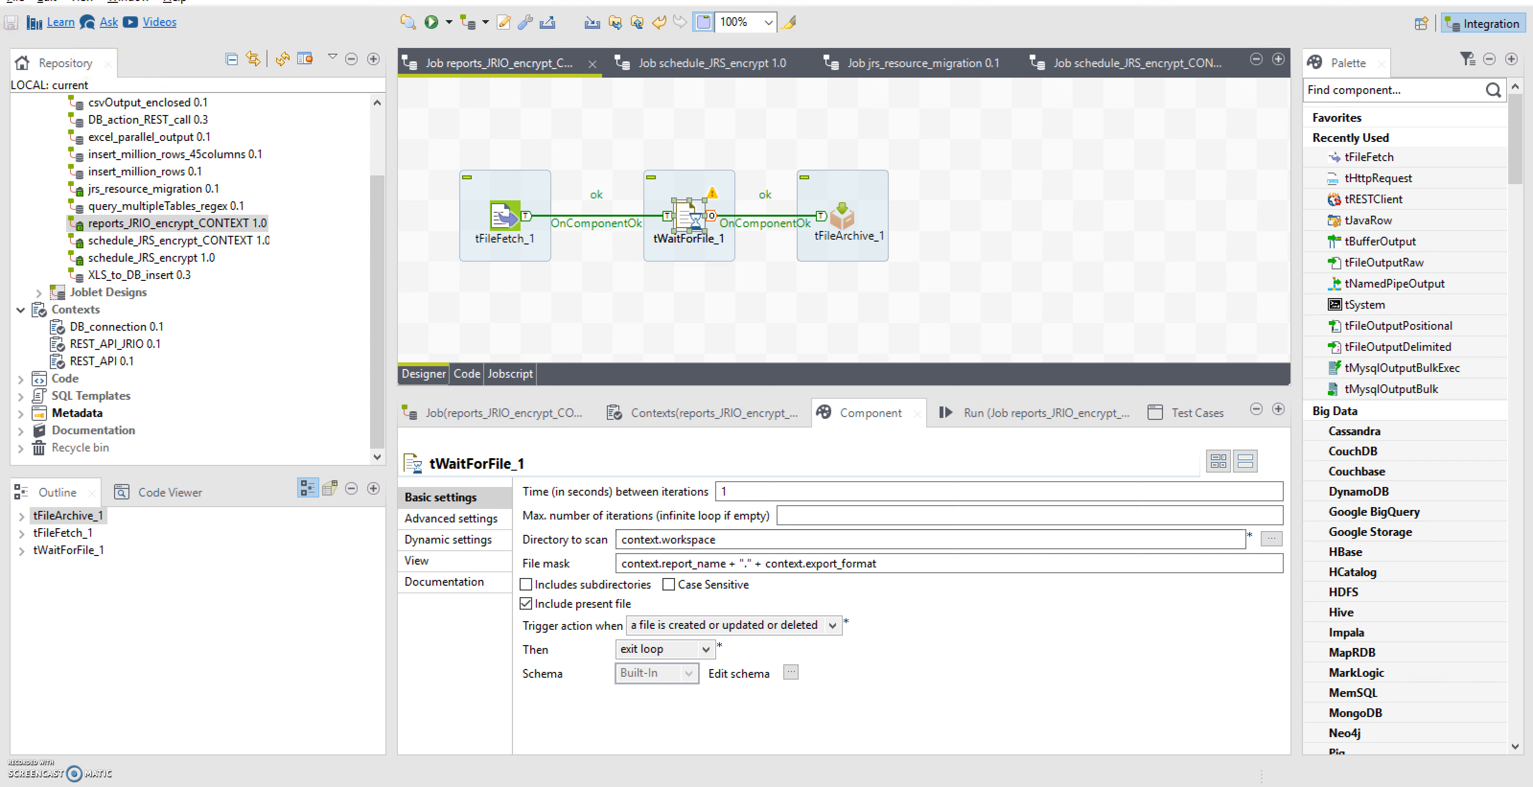
# - Review the variables and Dev_temp values in the REST_API_JRIO context group and in the contexts of the reports_JRIO_encrypt_CONTEXT job
pyautogui.click(133, 350)
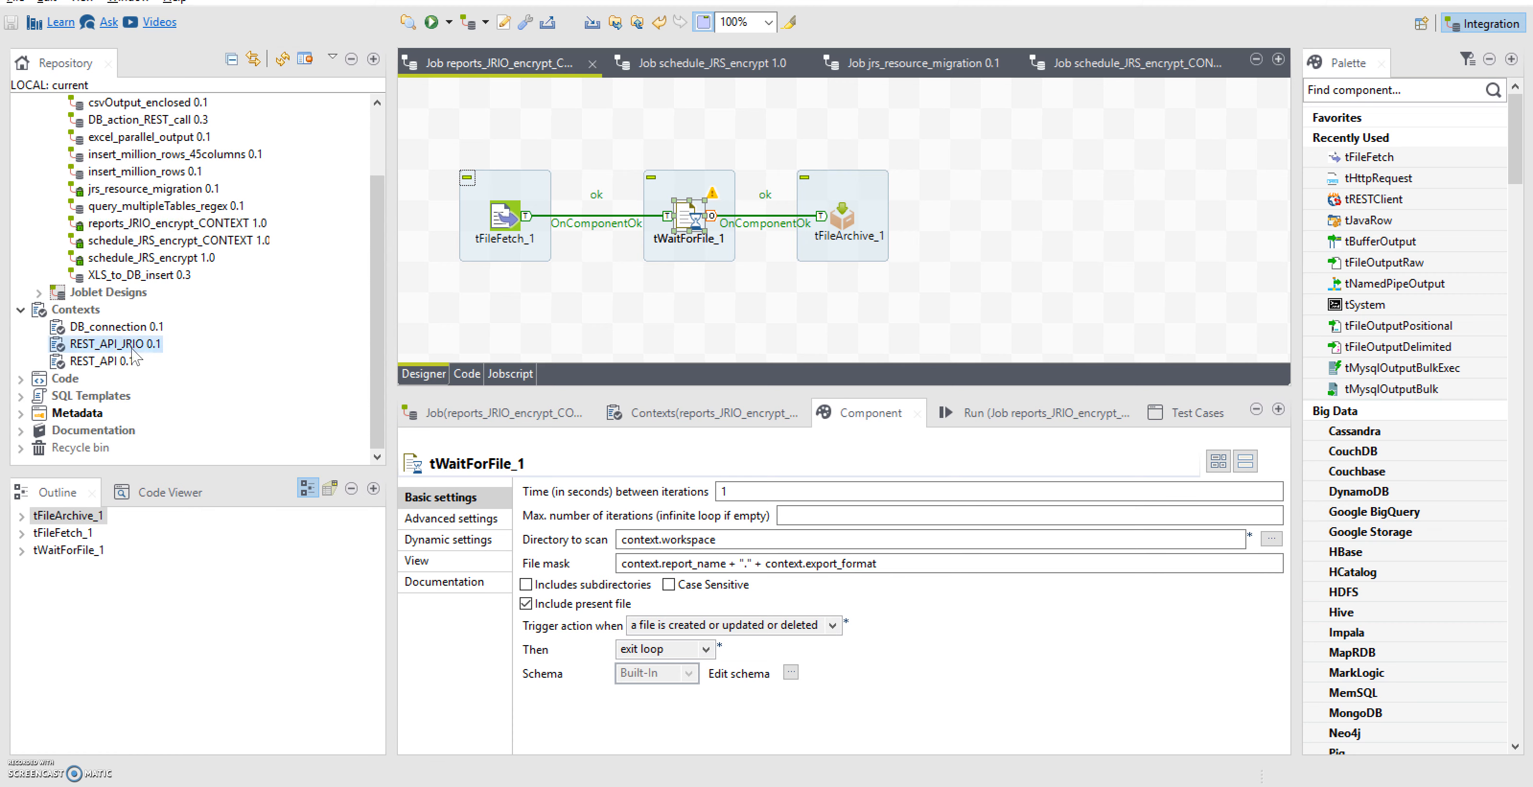
pyautogui.doubleClick(134, 356)
pyautogui.click(869, 501)
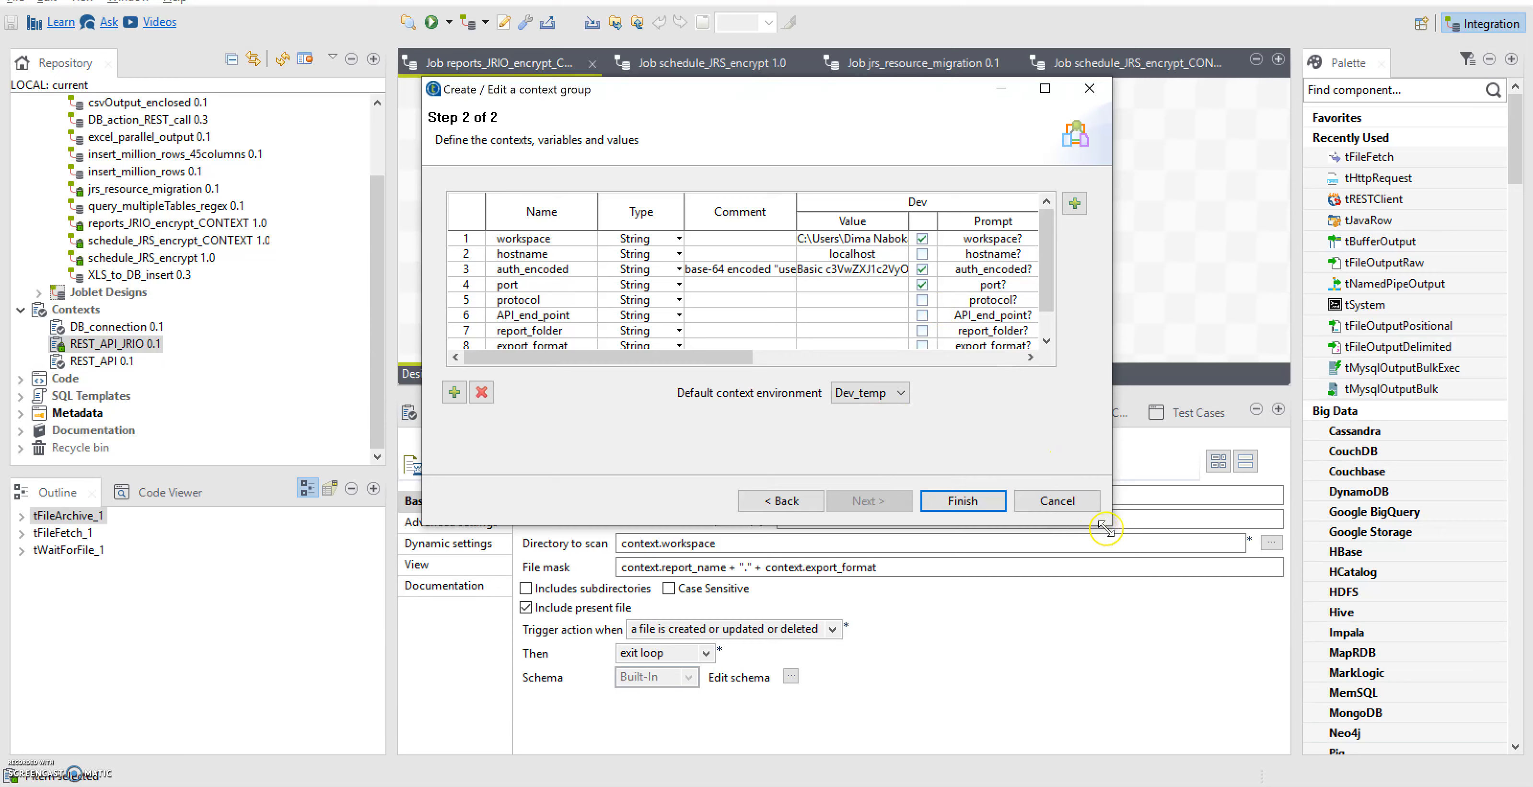
pyautogui.moveTo(1192, 599); pyautogui.dragTo(1249, 630)
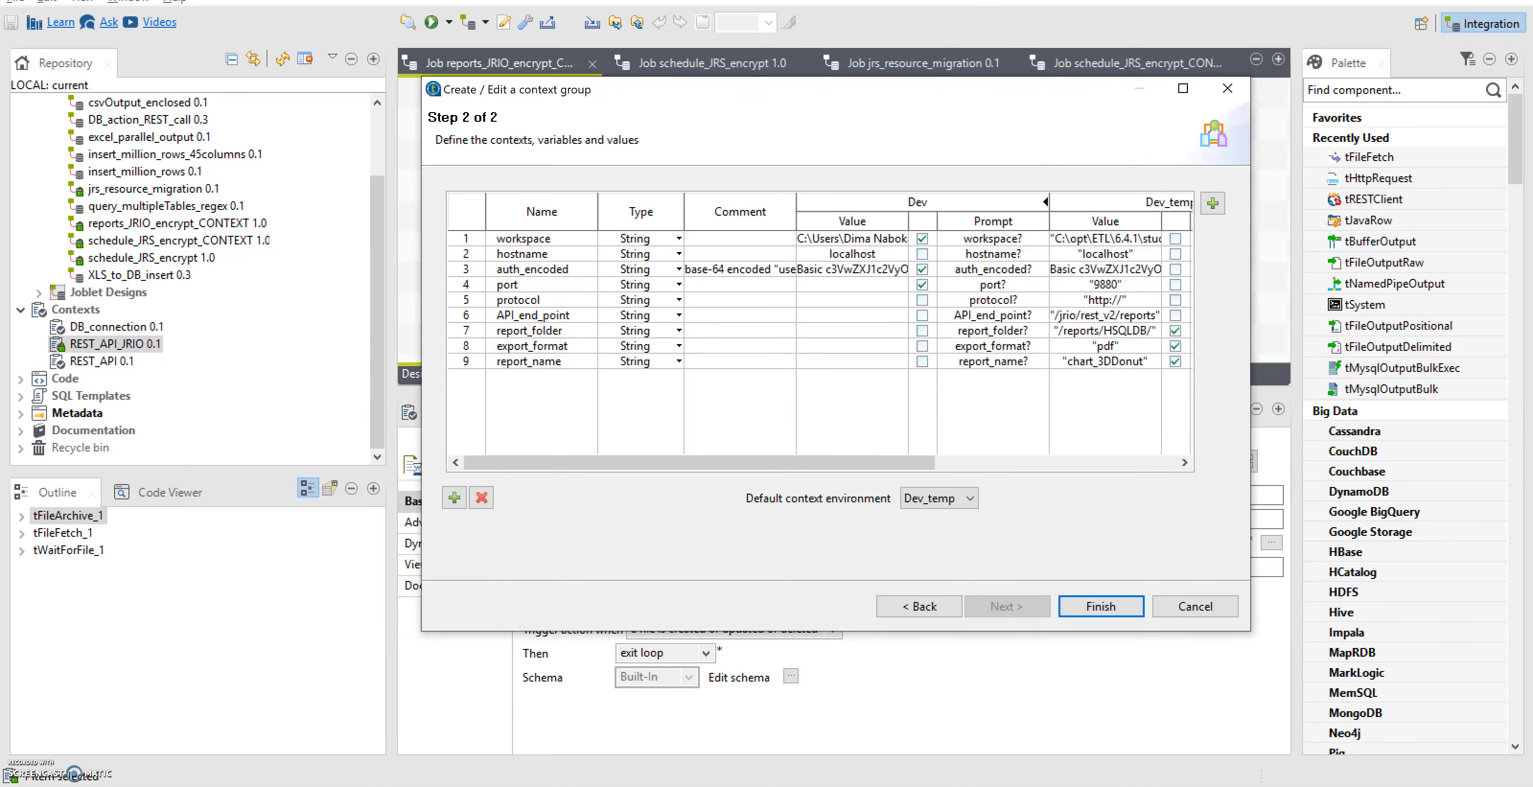
pyautogui.moveTo(989, 103); pyautogui.dragTo(831, 140)
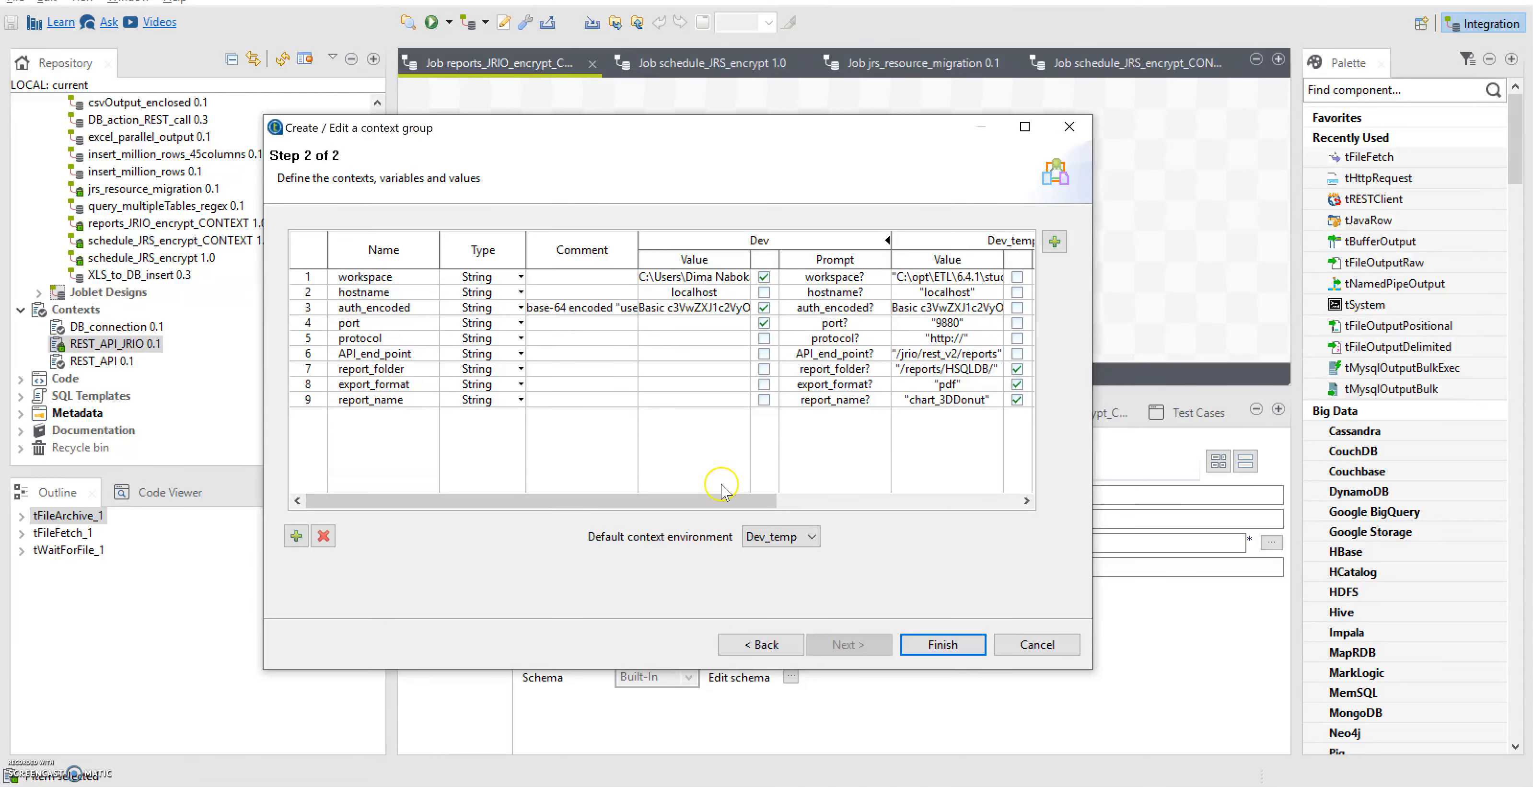
pyautogui.moveTo(722, 499); pyautogui.dragTo(865, 500)
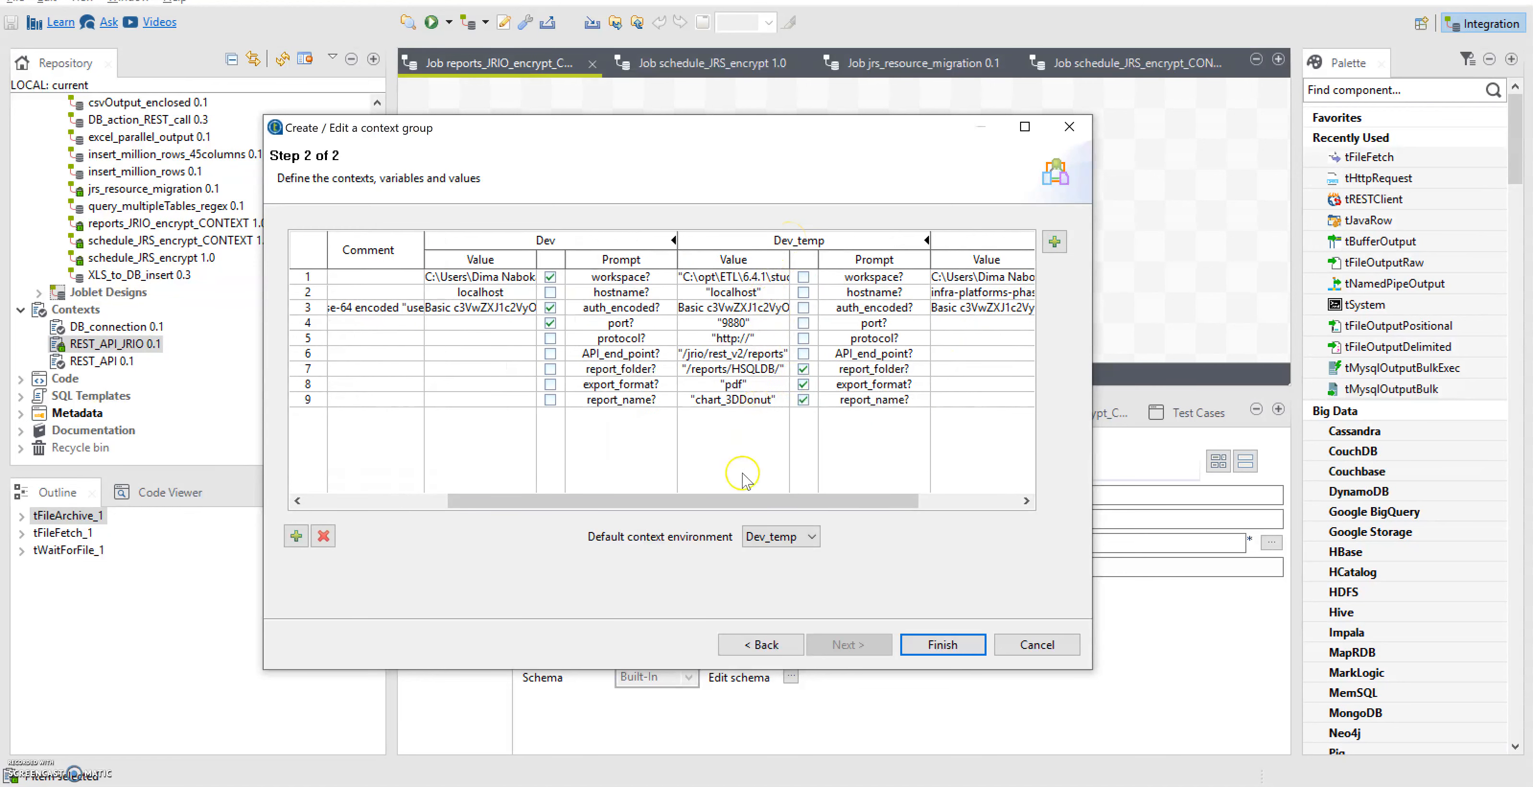
pyautogui.moveTo(757, 512); pyautogui.dragTo(461, 503)
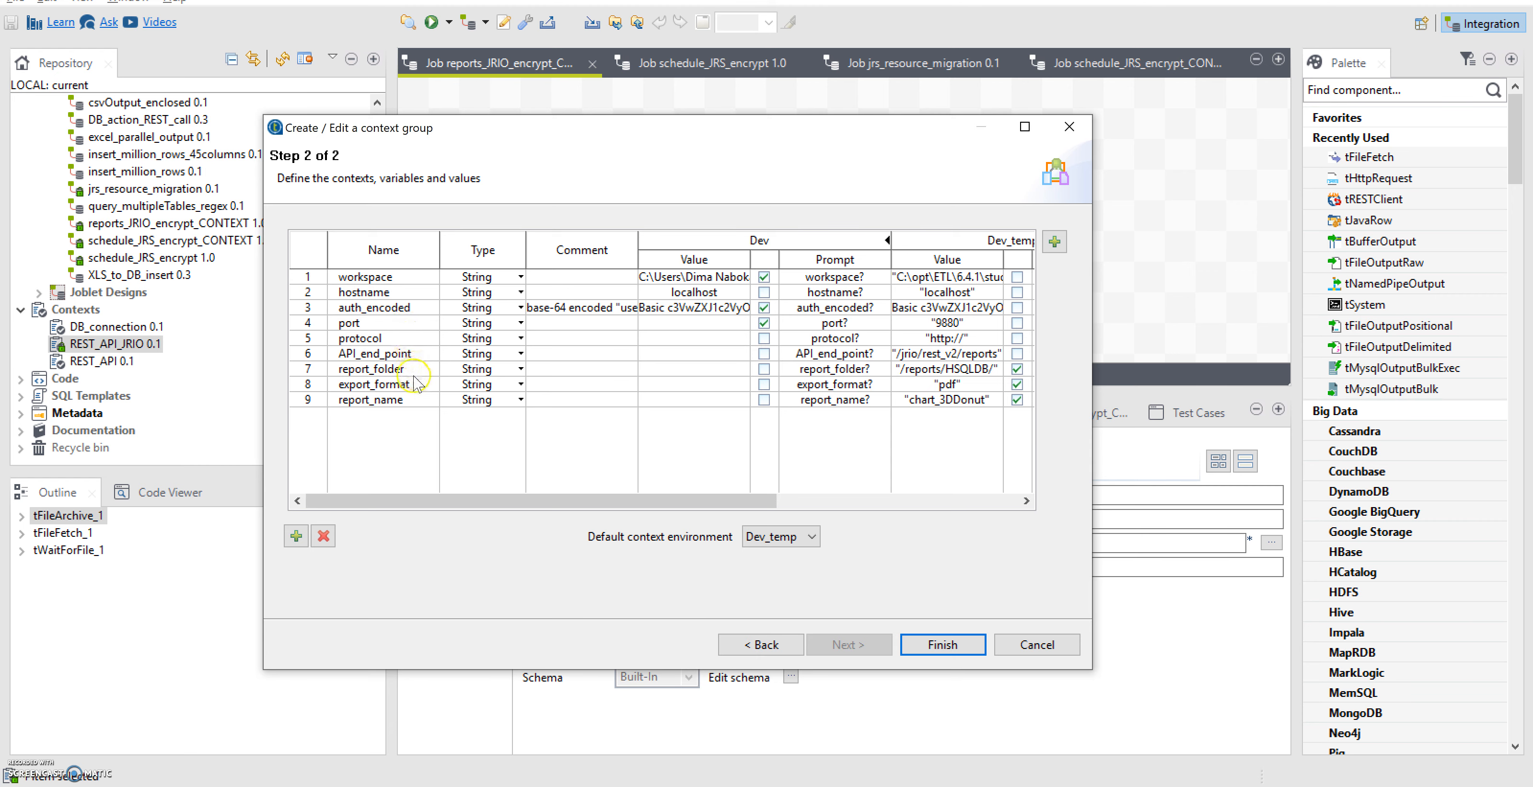
pyautogui.click(1028, 645)
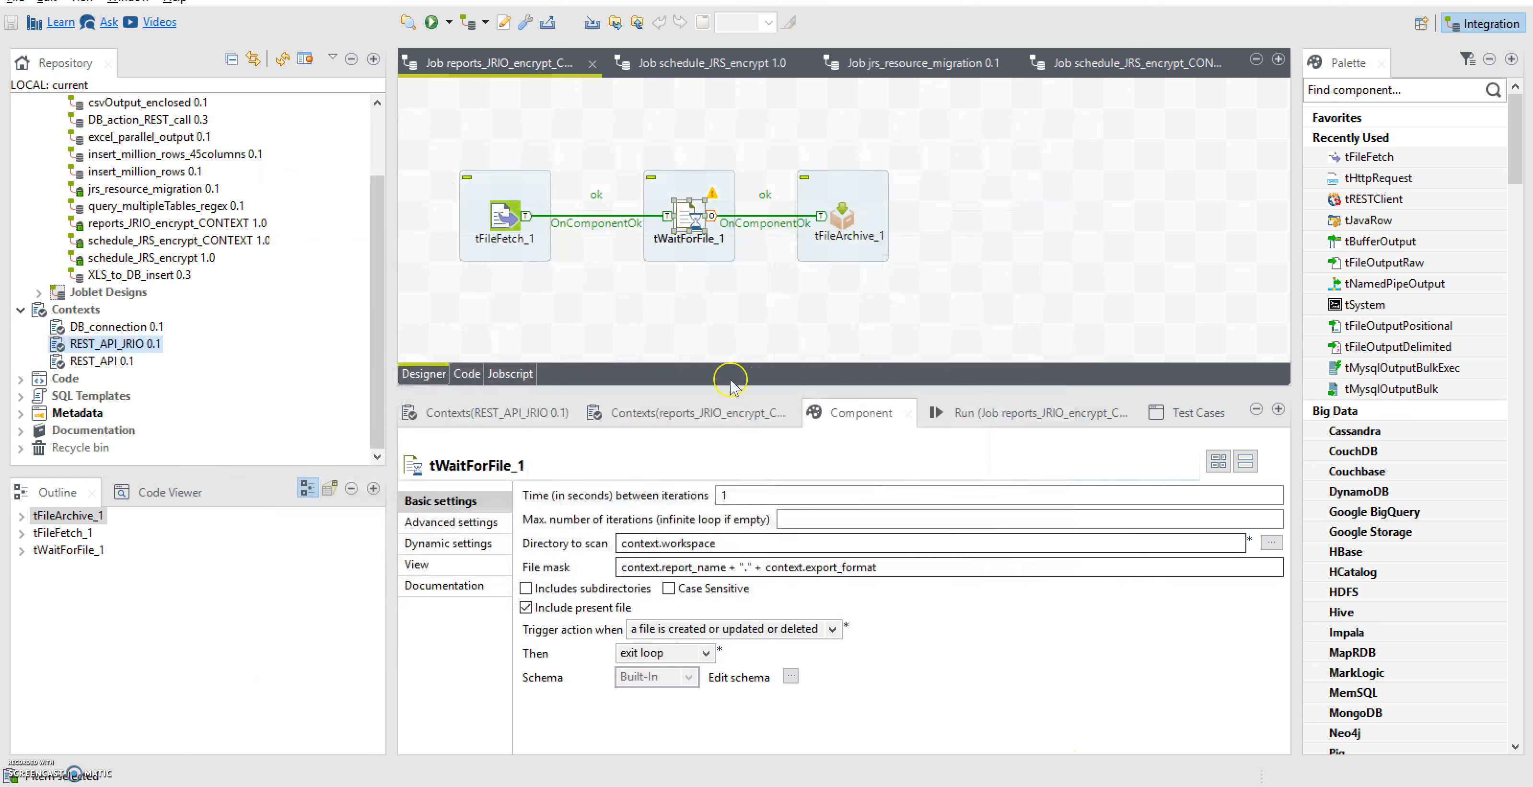
pyautogui.click(683, 416)
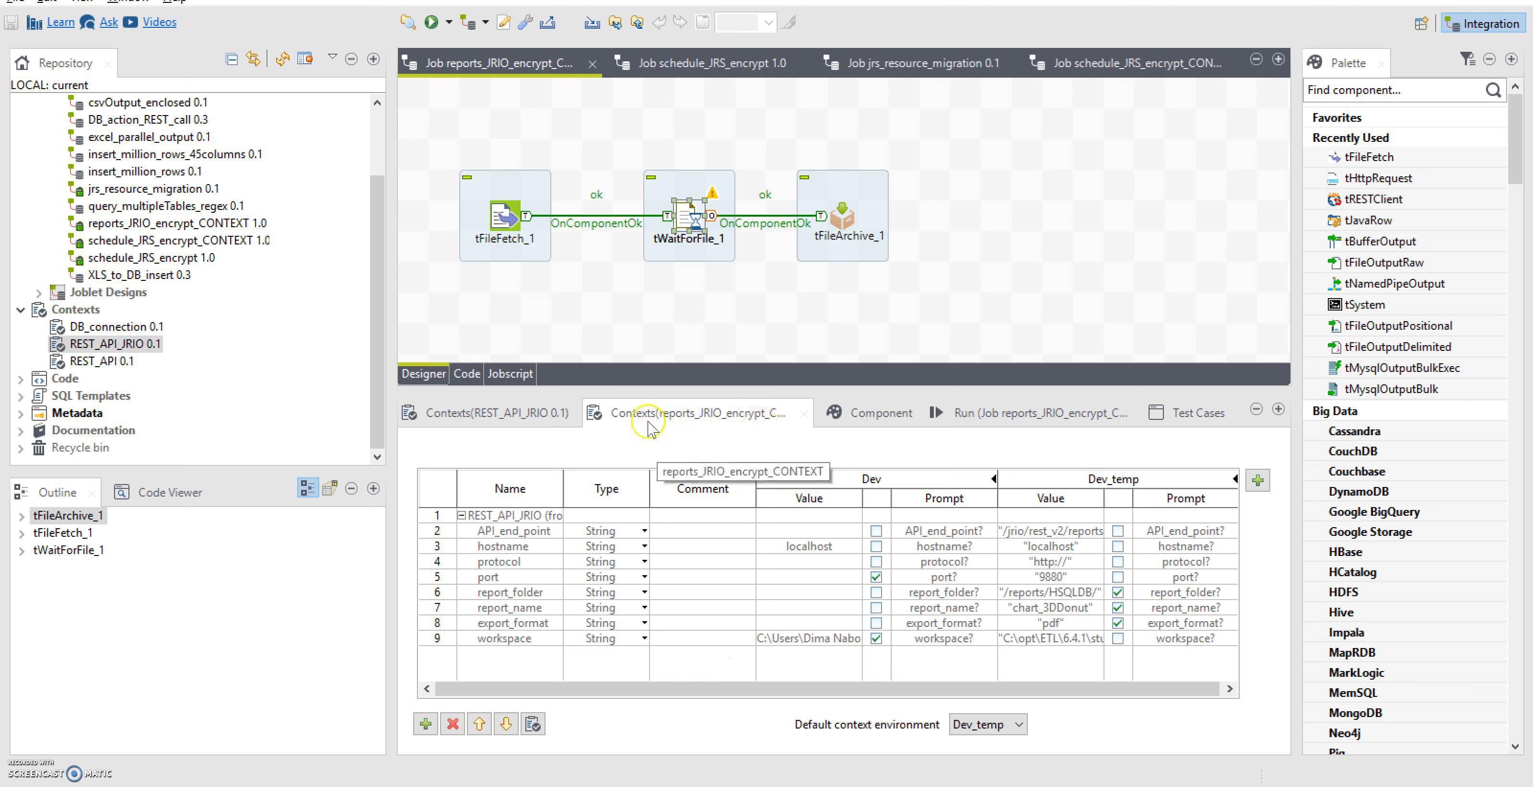
pyautogui.moveTo(733, 688); pyautogui.dragTo(910, 682)
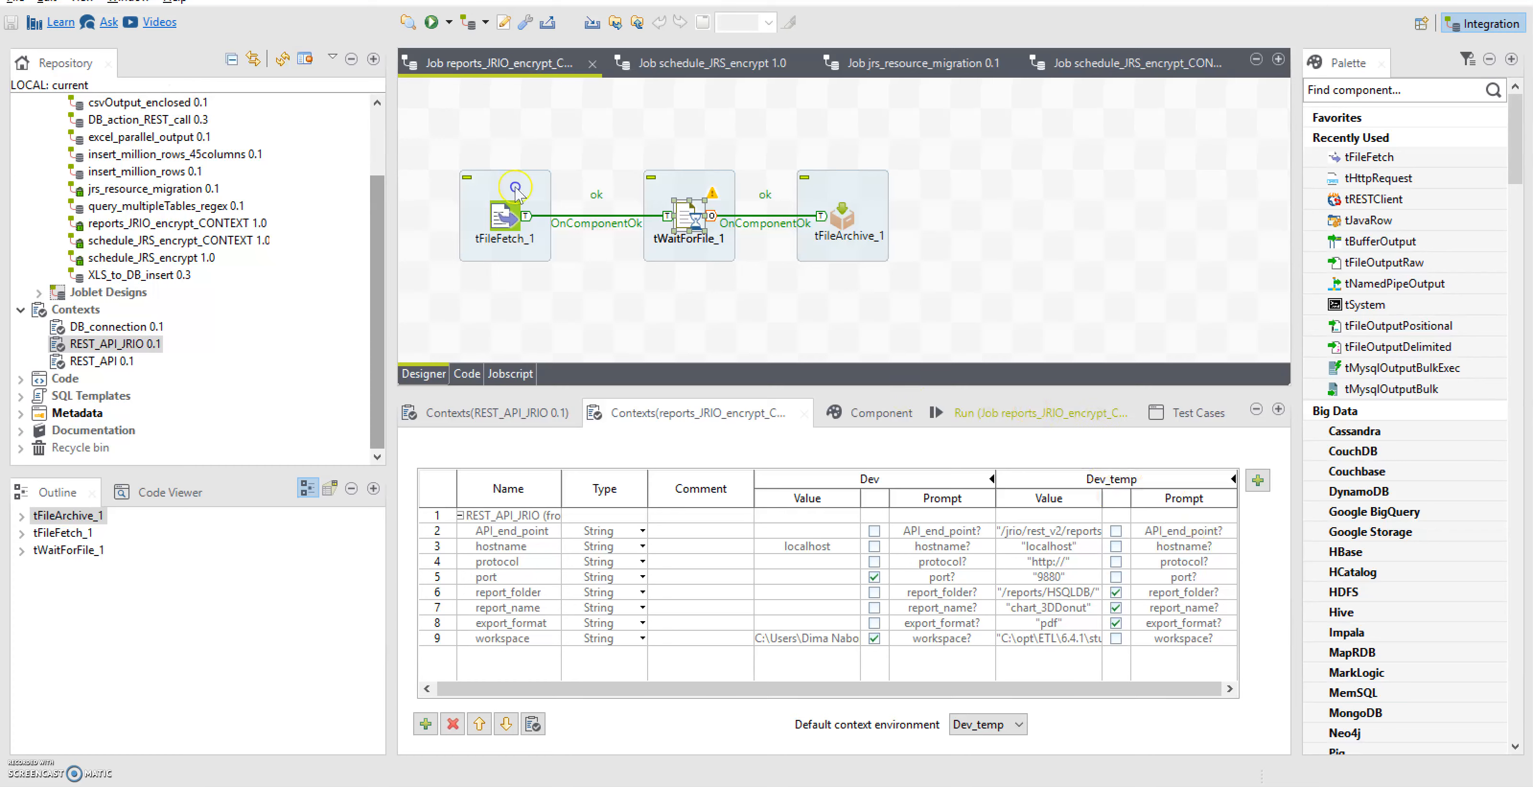
# - Clear the run console and run the job with report folder "/reports/HSQLDB/", report name "chart_3DDonut" and export format "pdf"
pyautogui.click(1033, 414)
pyautogui.click(759, 514)
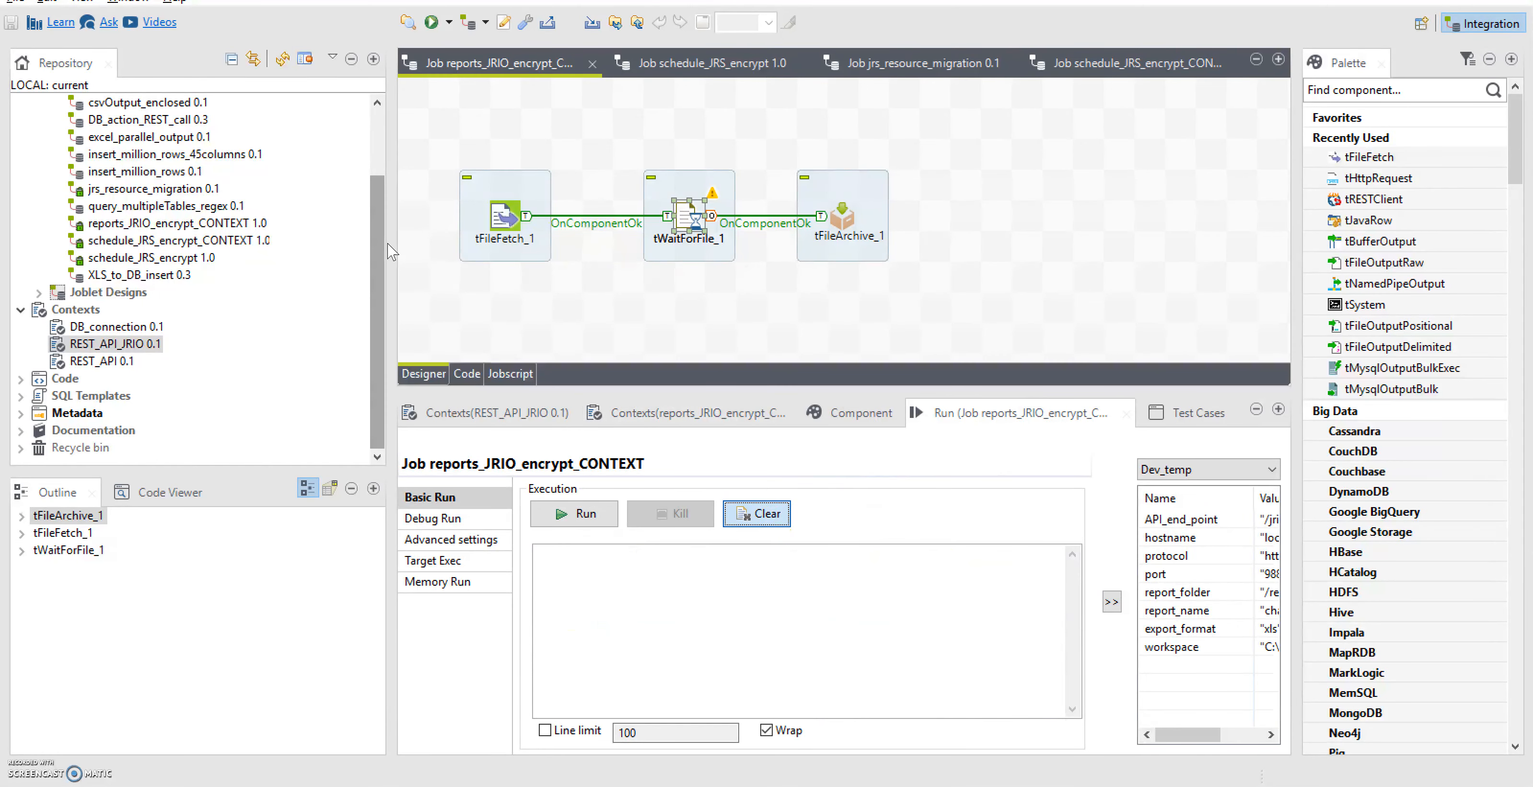
pyautogui.click(579, 514)
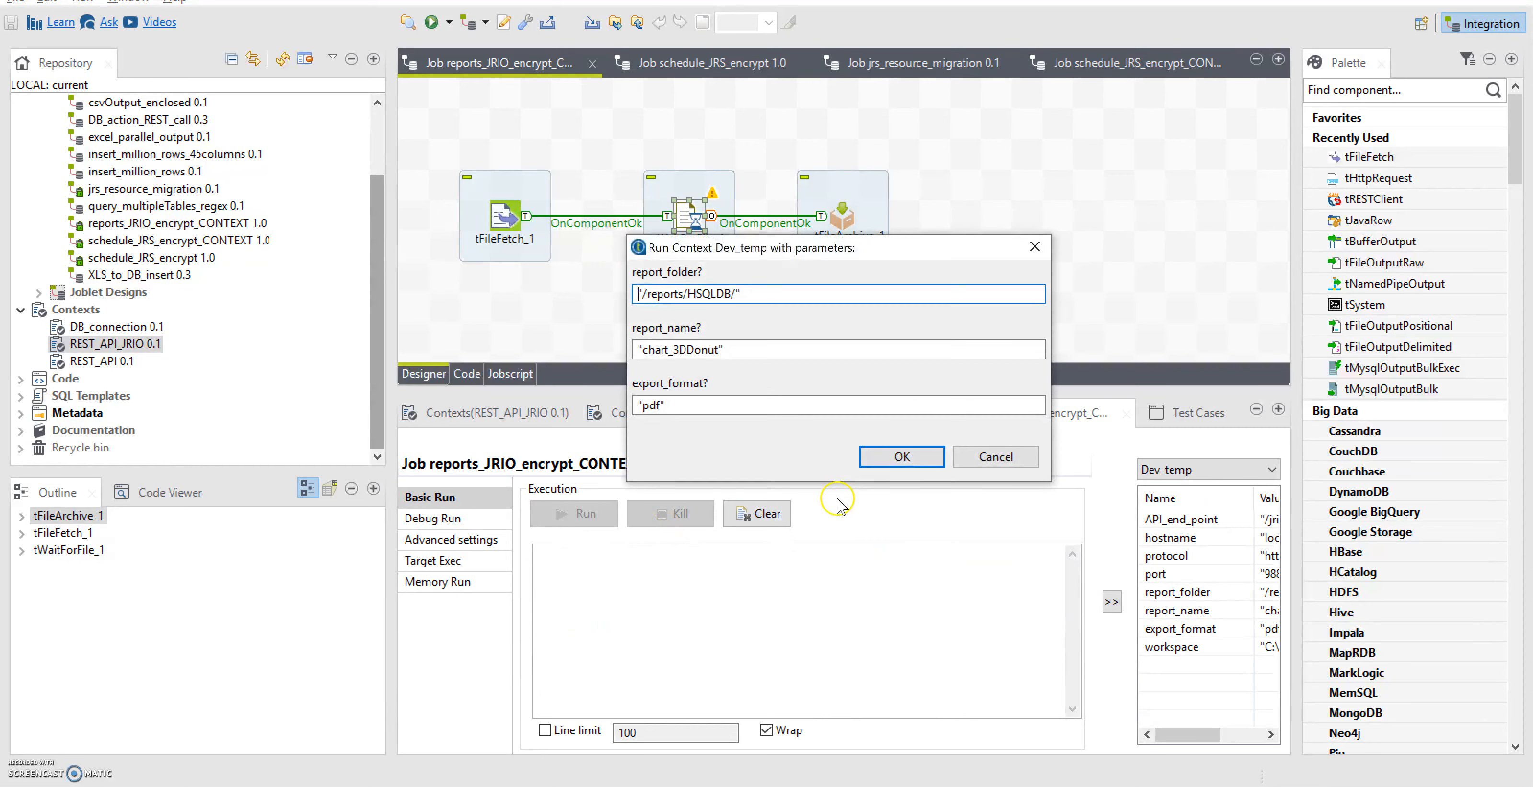
pyautogui.moveTo(850, 253); pyautogui.dragTo(834, 318)
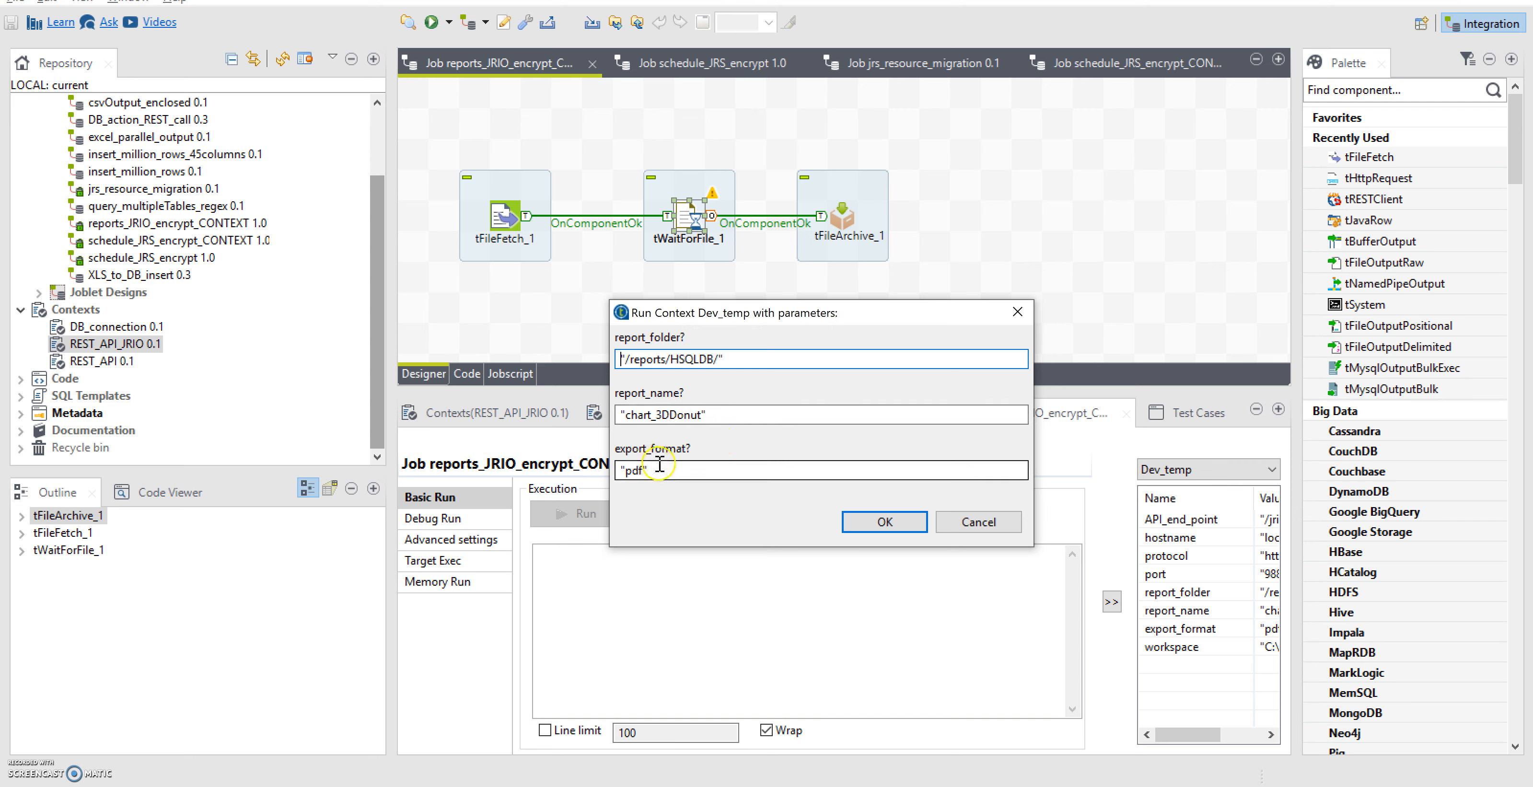
pyautogui.click(896, 527)
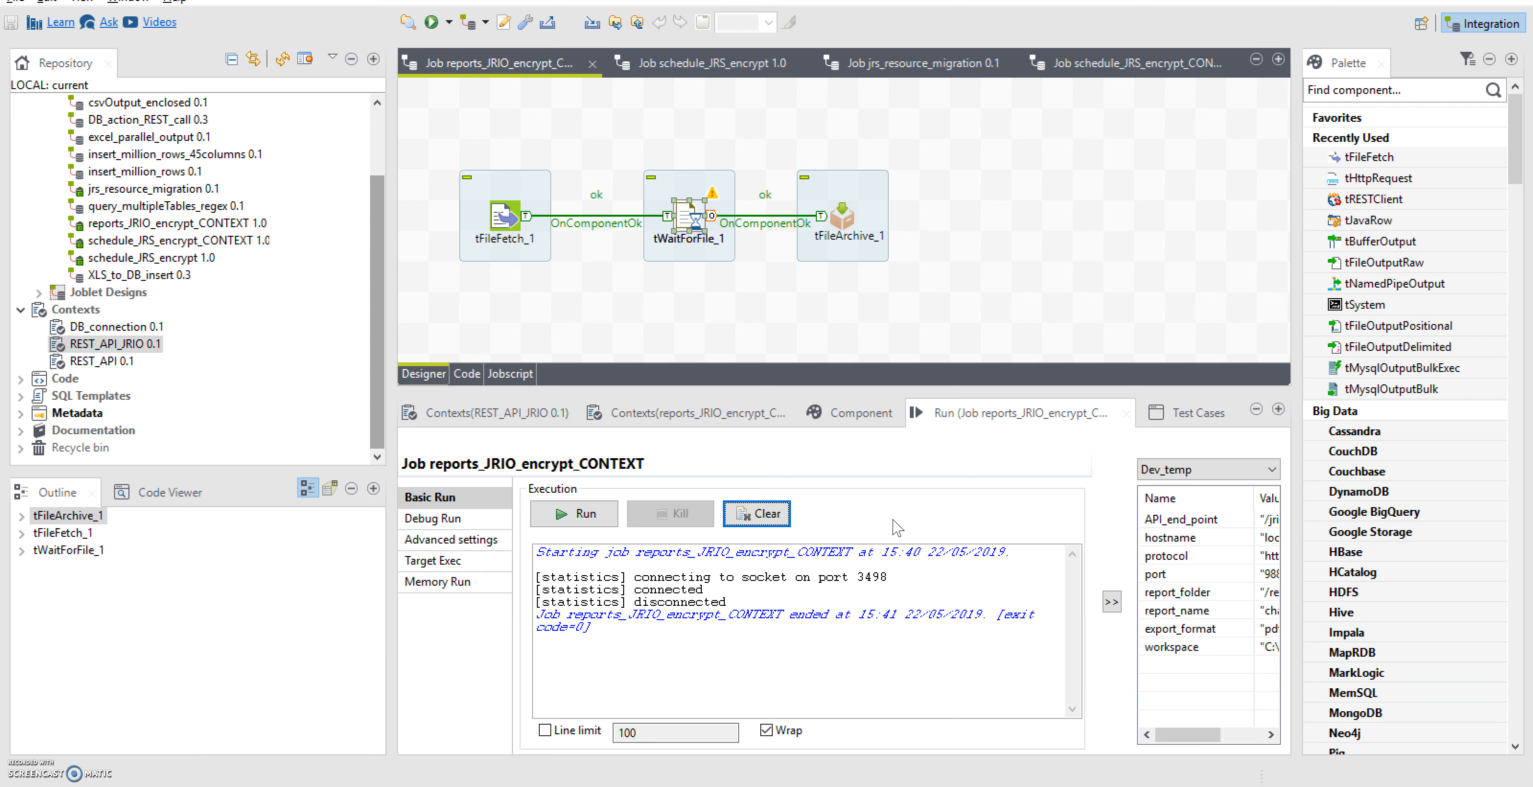
pyautogui.click(892, 515)
# - Switch to the workspace folder in File Explorer and open the chart_3DDonut.zip archive
pyautogui.moveTo(542, 782)
pyautogui.click(318, 732)
pyautogui.click(462, 262)
pyautogui.press('Down')
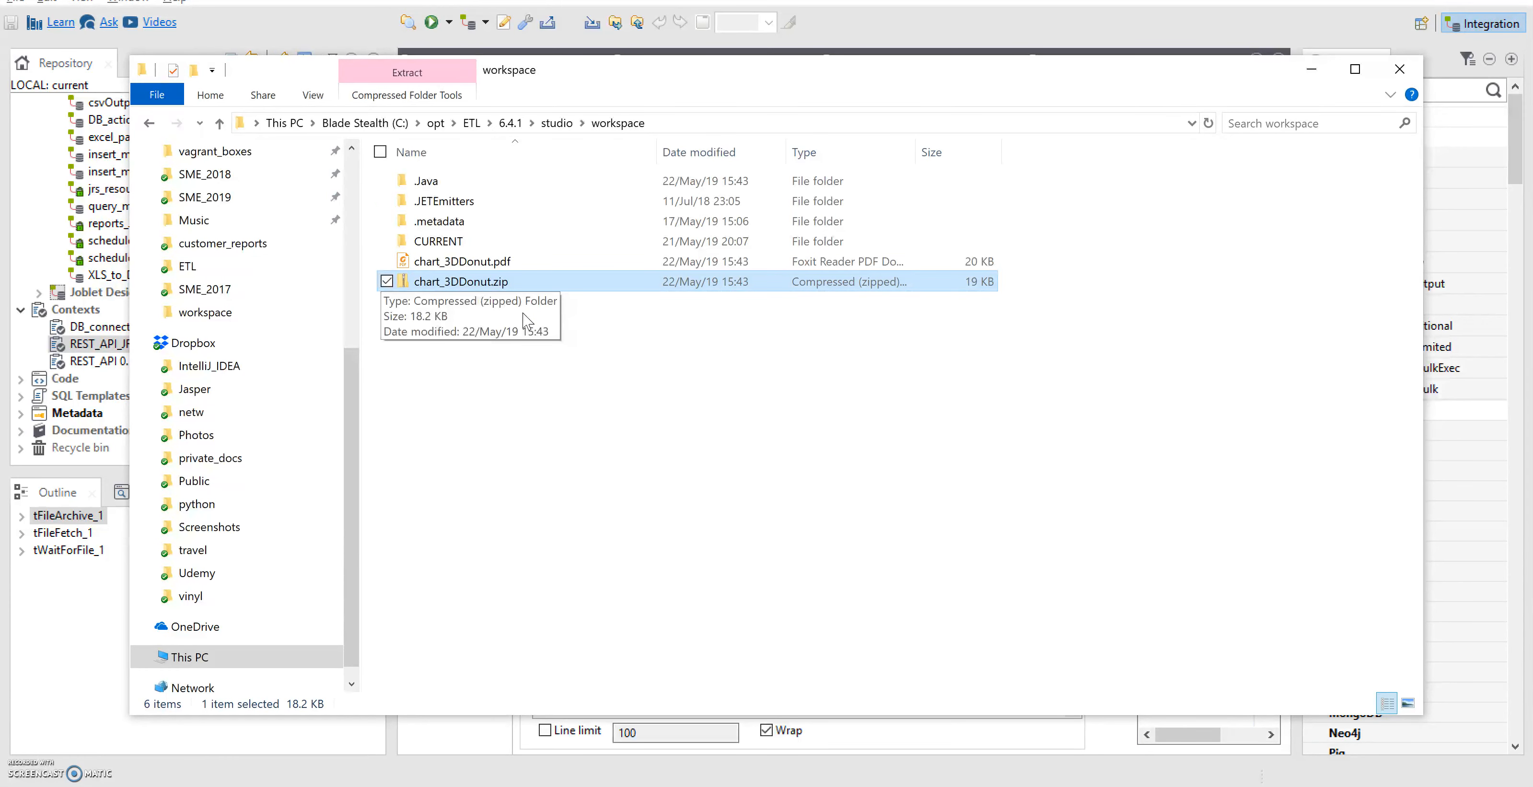
pyautogui.press('Return')
# - Open chart_3DDonut.pdf from the archive by entering the archive password, view the chart, and close the PDF and folder windows
pyautogui.doubleClick(487, 182)
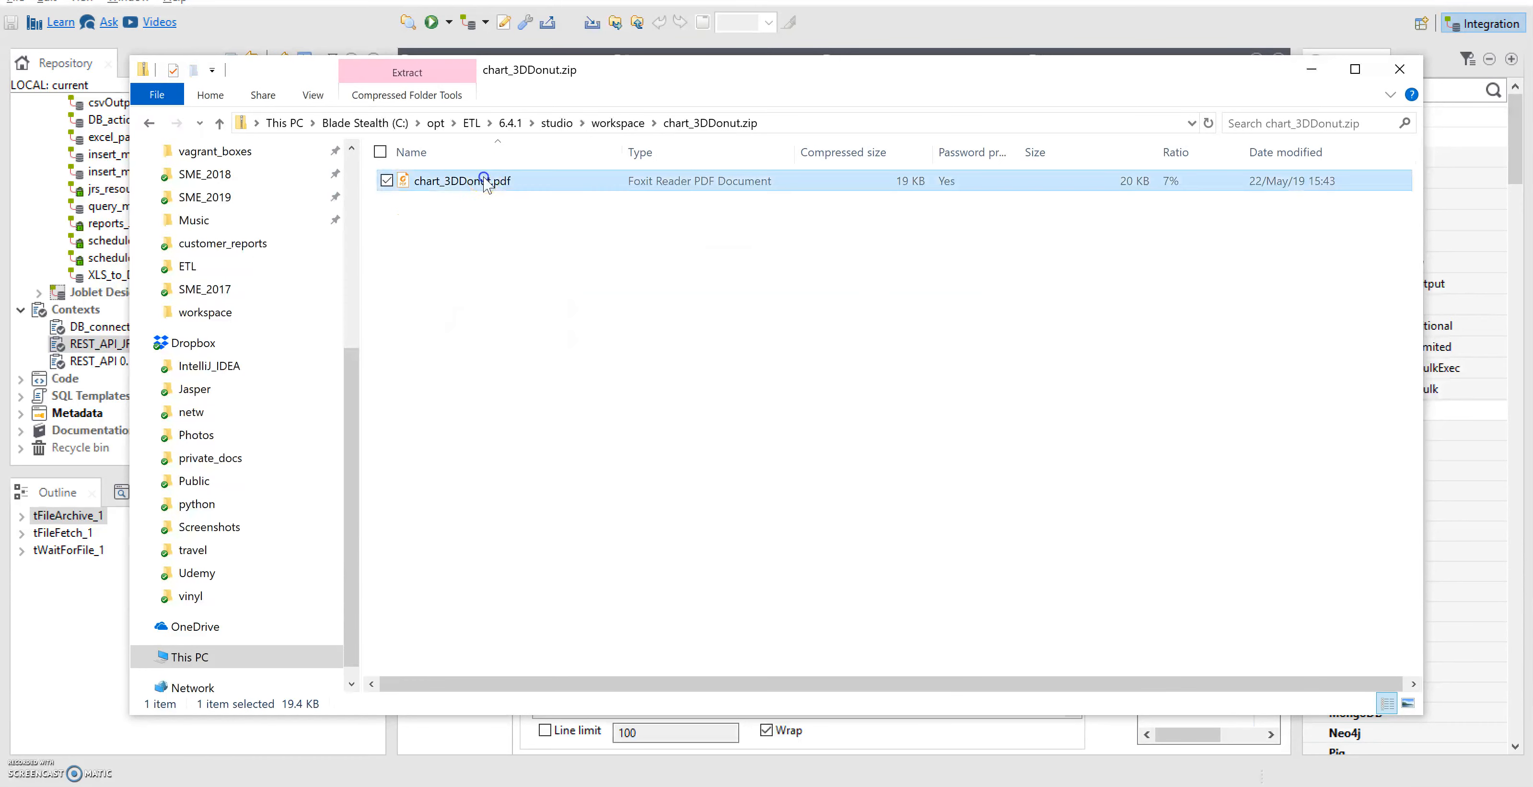
pyautogui.write('•••••••')
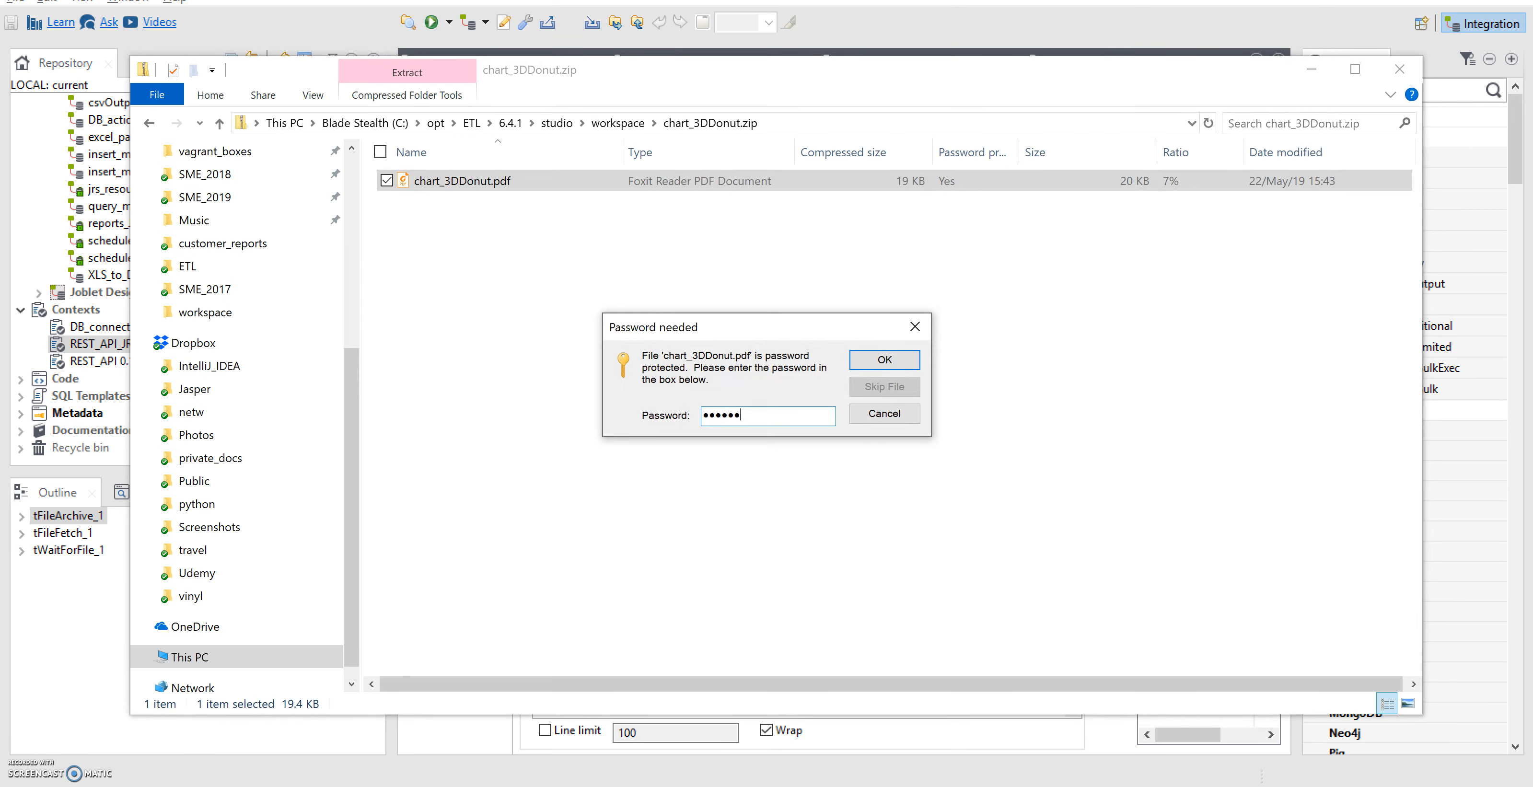
pyautogui.press('Return')
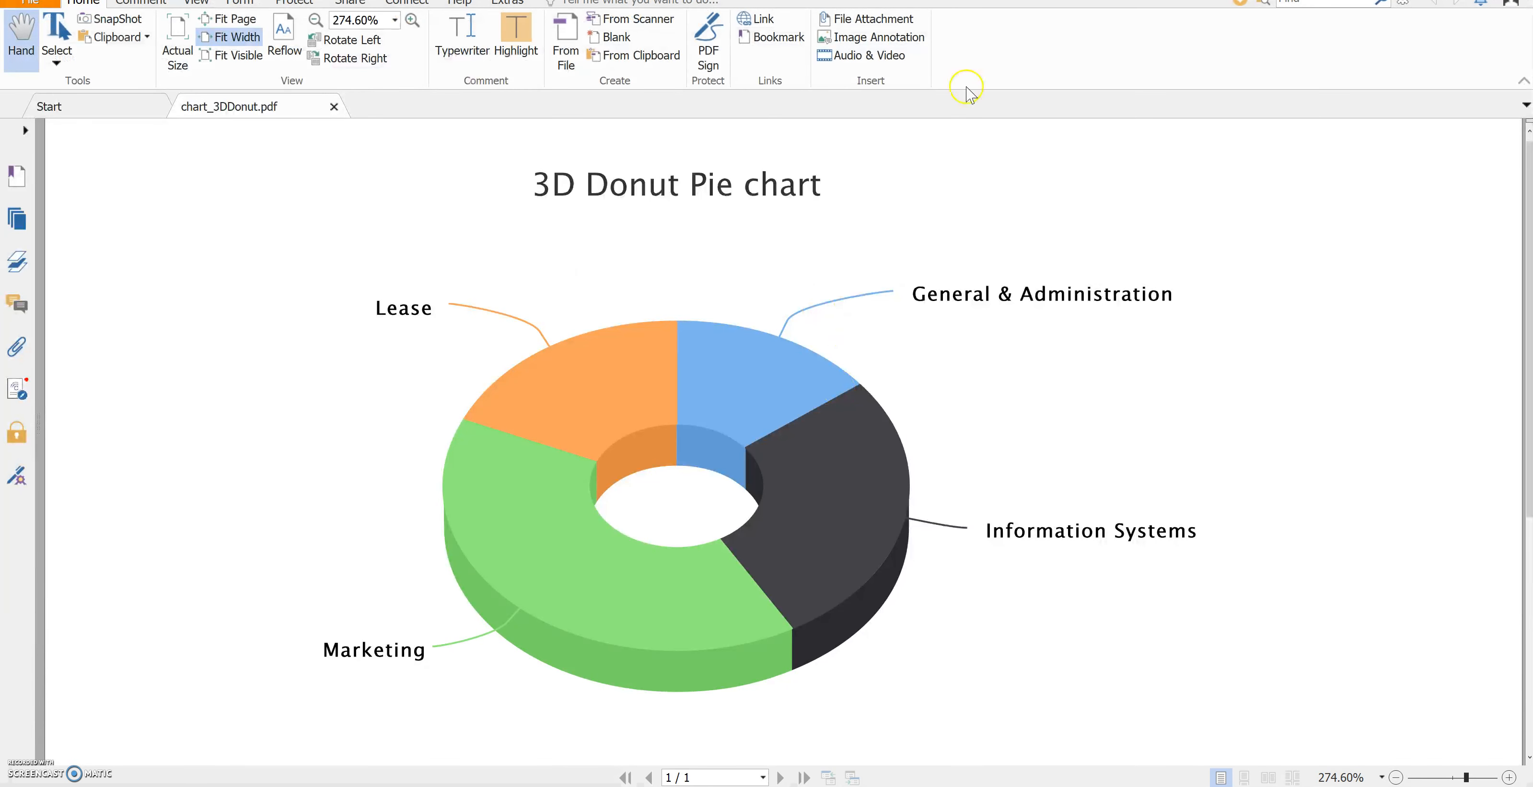
pyautogui.click(1518, 1)
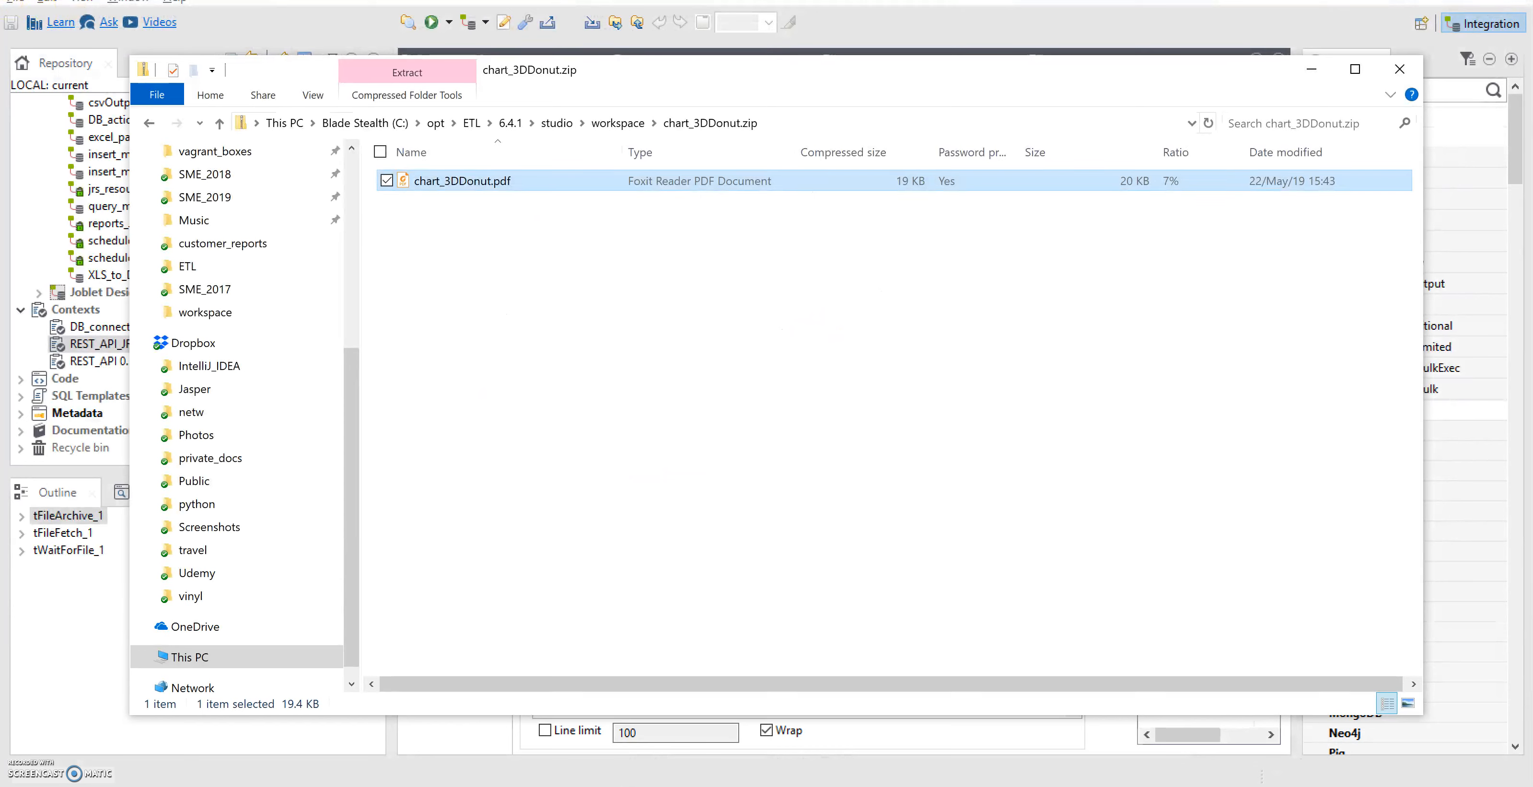
pyautogui.click(1413, 67)
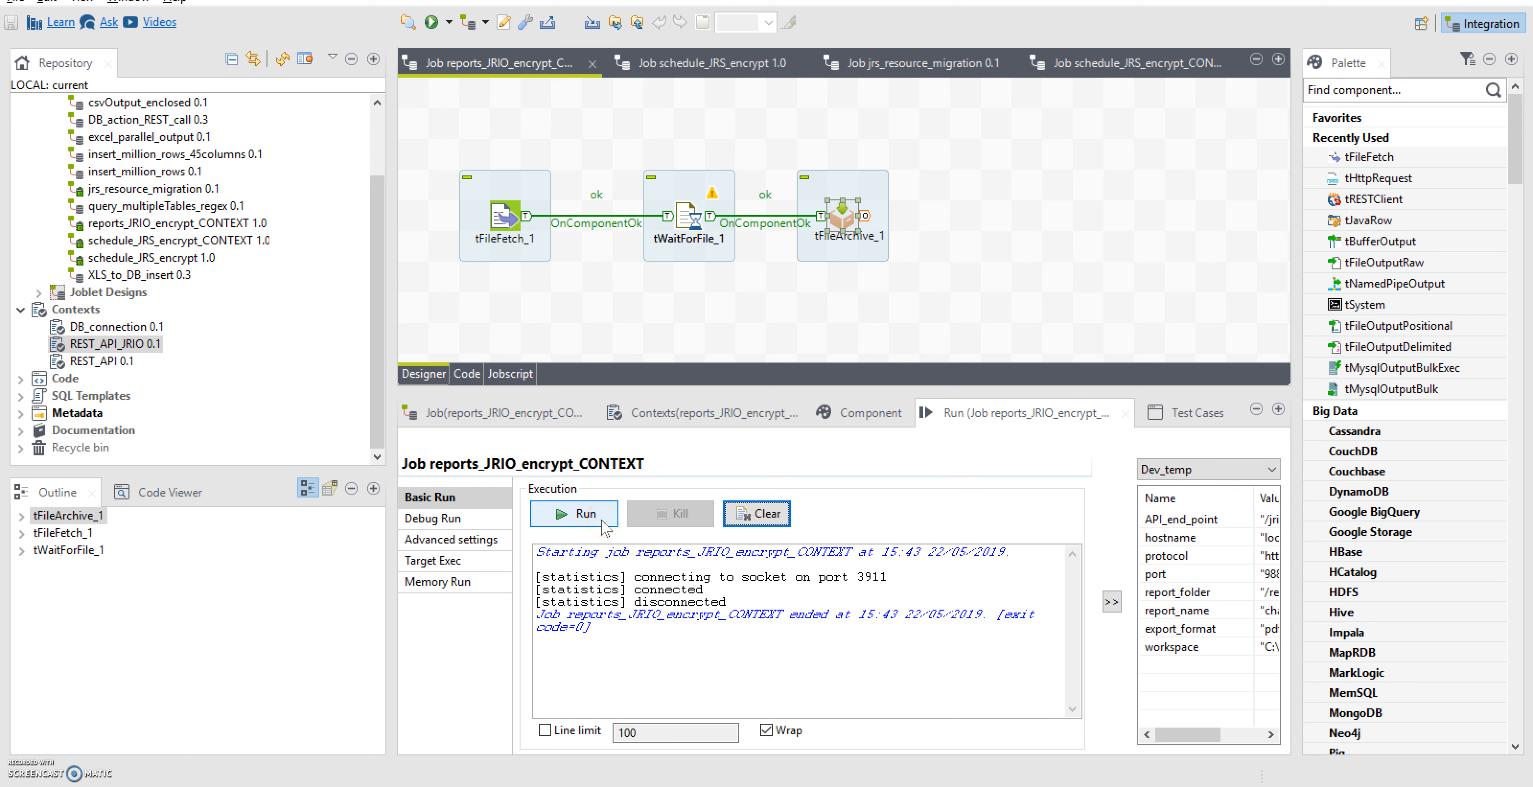
# - Run the job again with the export format set to "xls"
pyautogui.click(586, 514)
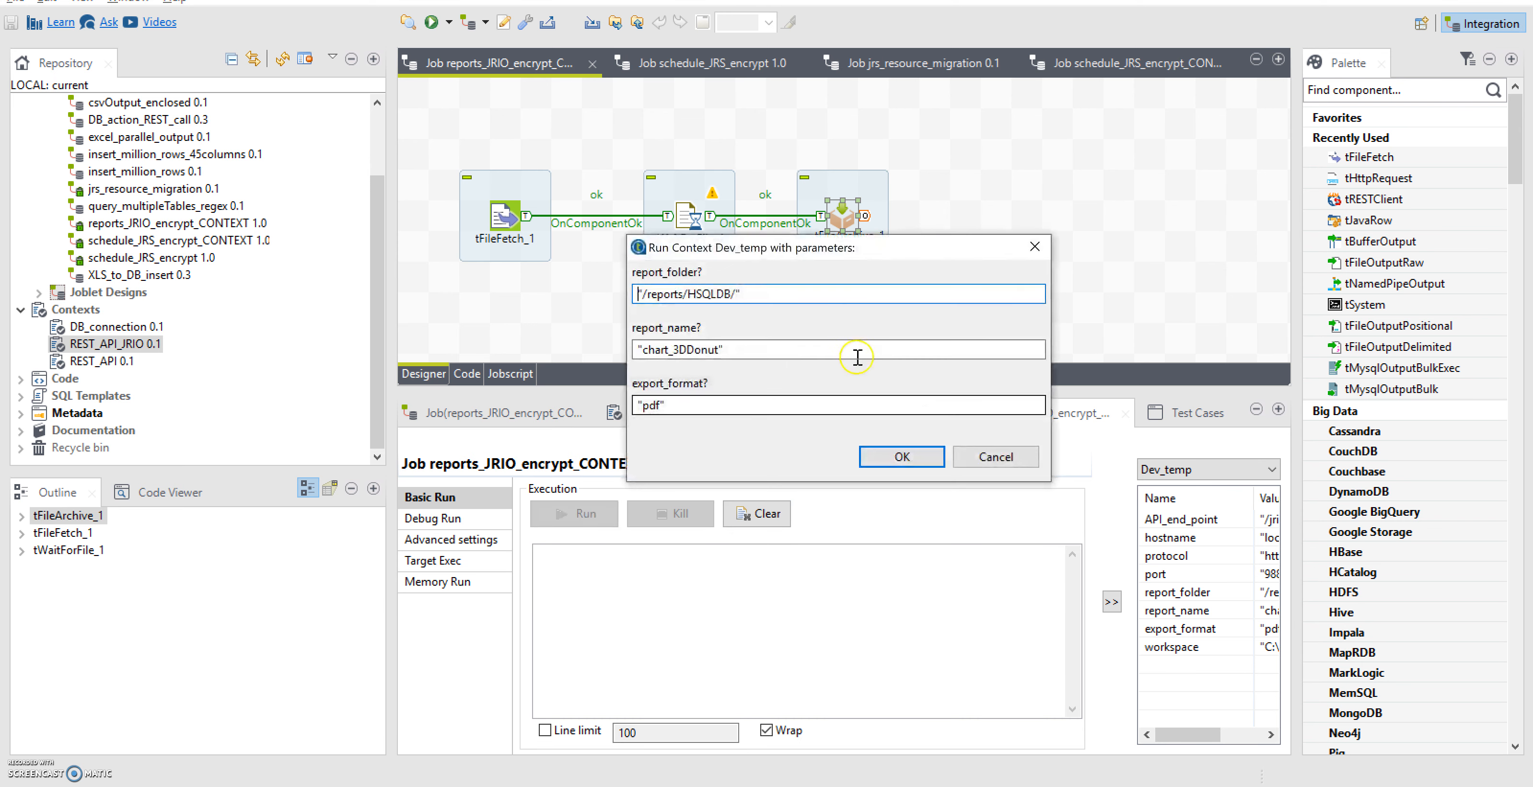
pyautogui.click(643, 405)
pyautogui.hotkey('shift', 'Right')
pyautogui.hotkey('shift', 'Right')
pyautogui.hotkey('shift', 'Right')
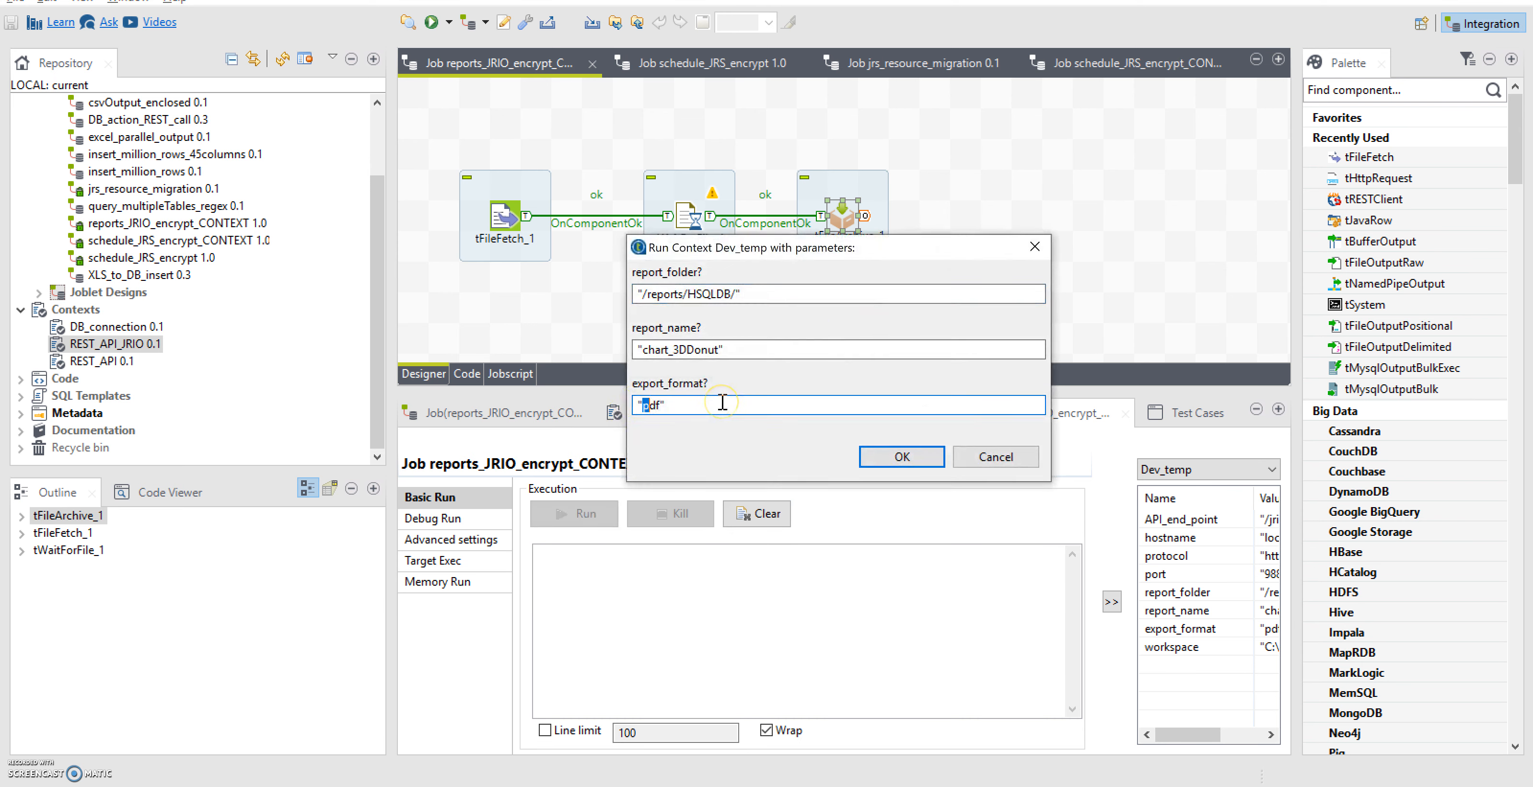
pyautogui.write('xls')
pyautogui.click(899, 459)
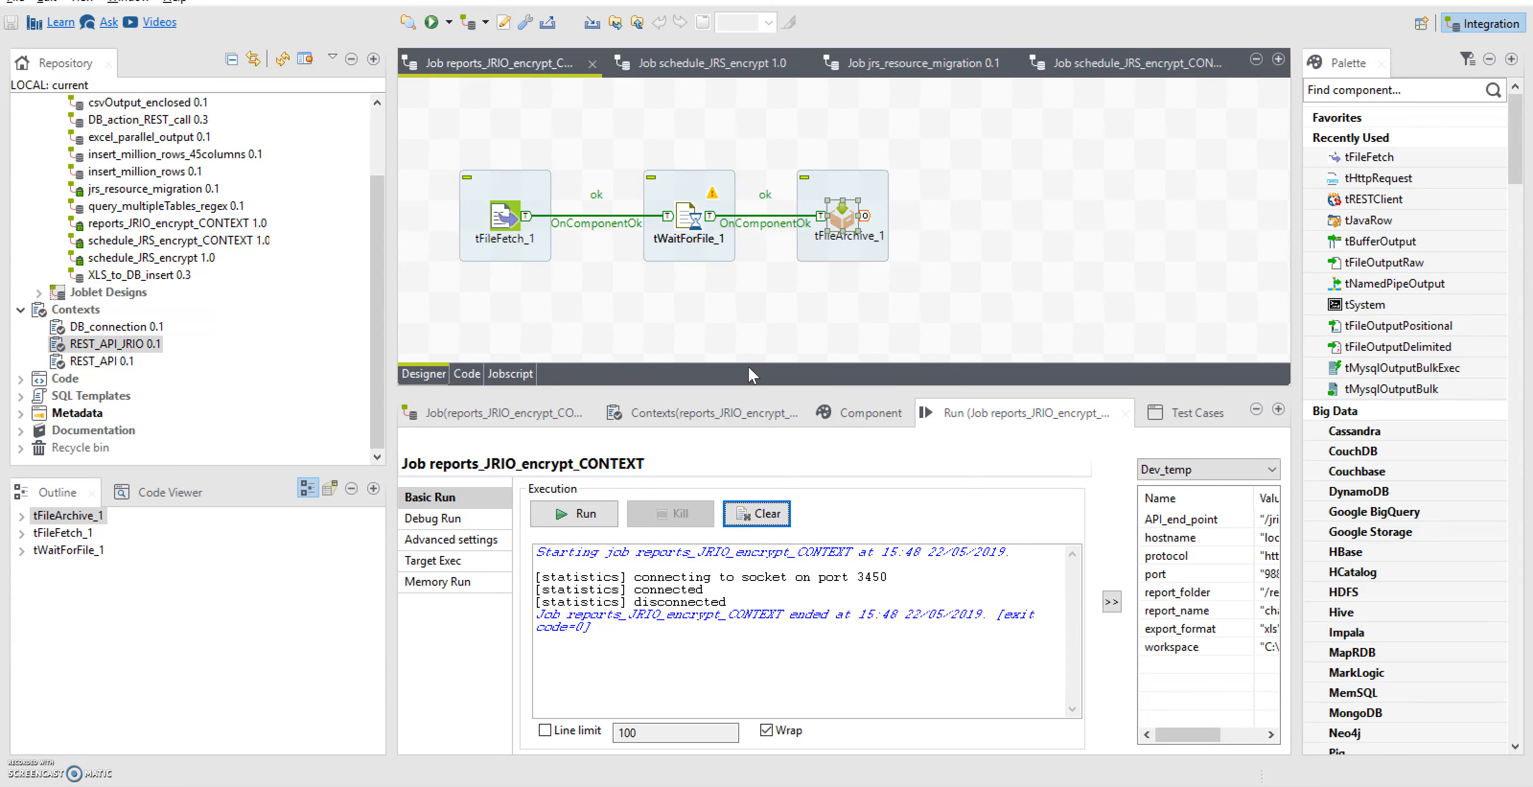
# - Switch to the workspace folder in File Explorer and examine the contents of the regenerated chart_3DDonut.zip
pyautogui.click(514, 784)
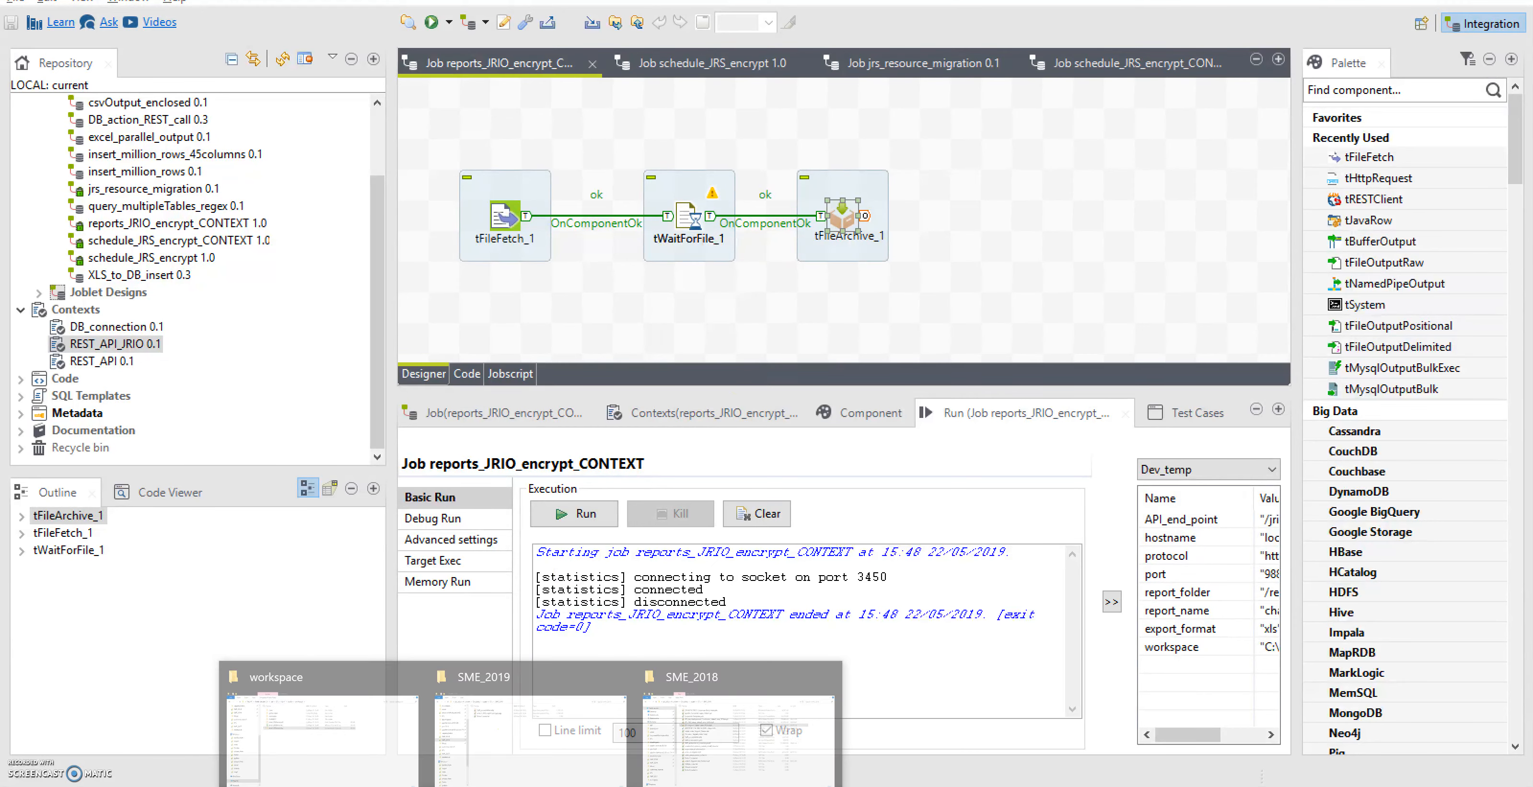
pyautogui.click(308, 732)
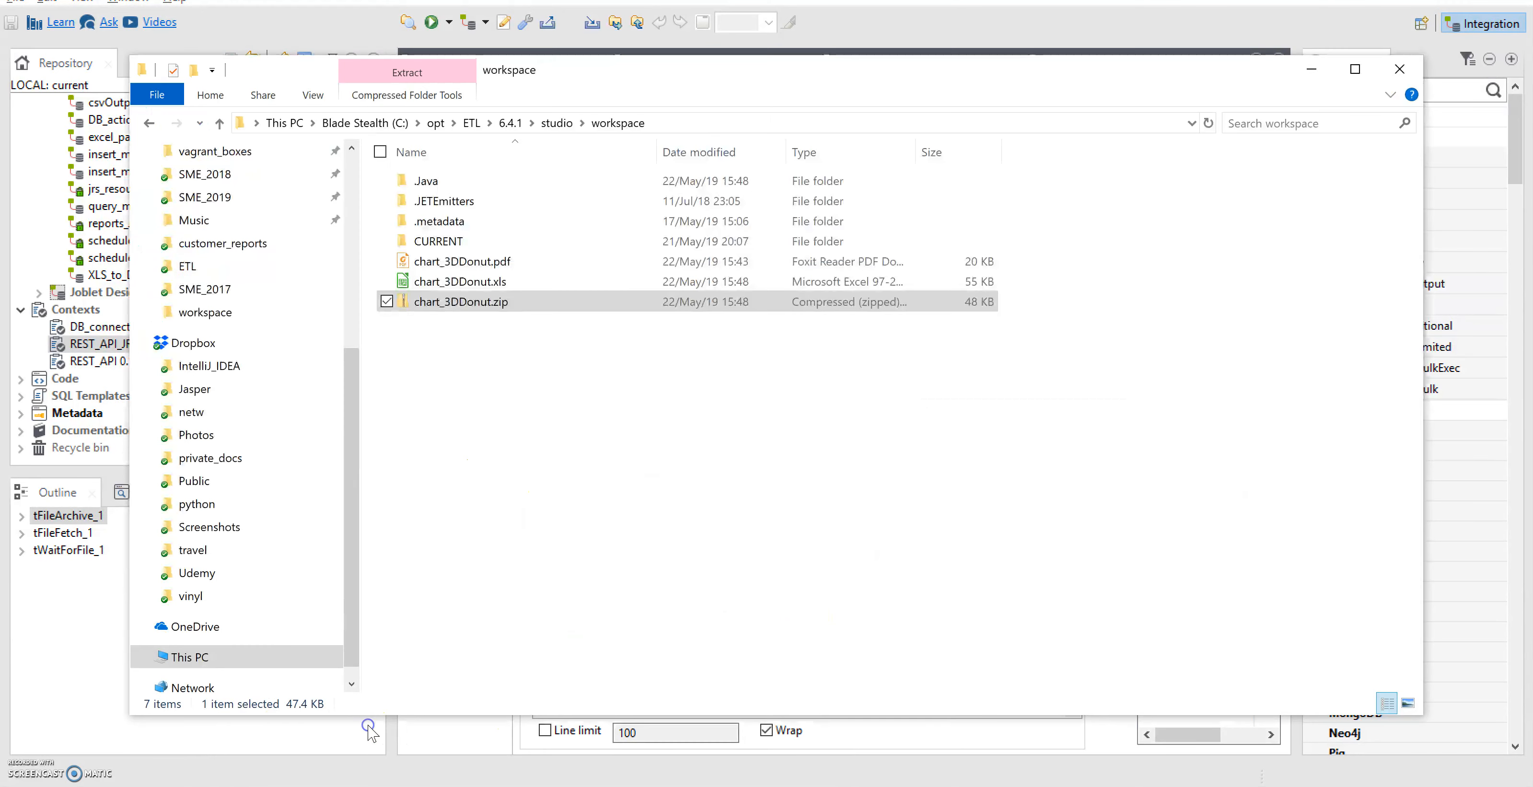
pyautogui.doubleClick(490, 305)
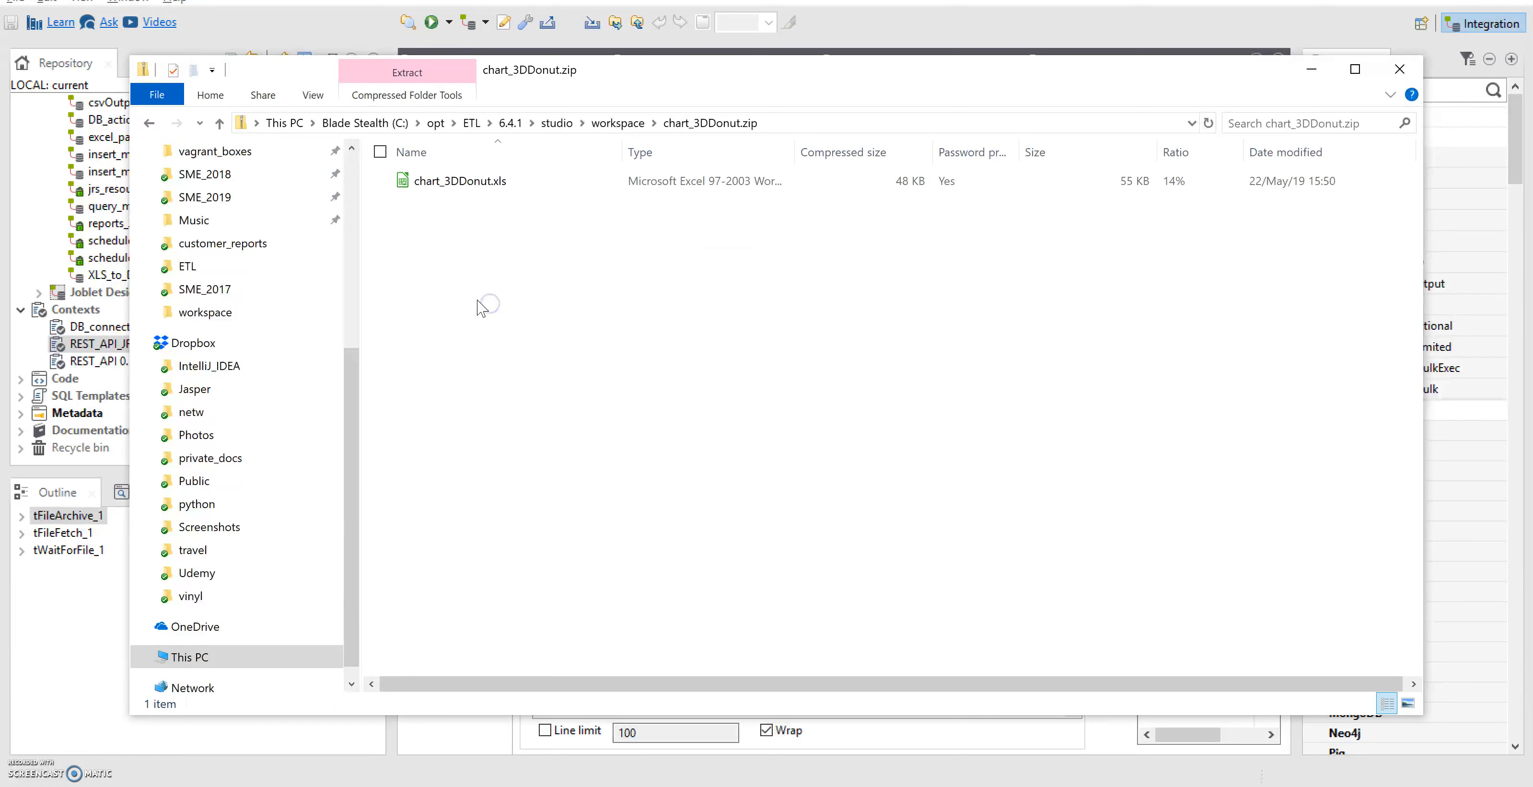
# - Extract chart_3DDonut.zip into the workspace folder with 7-Zip, replacing the existing XLS and entering the archive password, and open chart_3DDonut.xls
pyautogui.hotkey('alt', 'Left')
pyautogui.rightClick(482, 304)
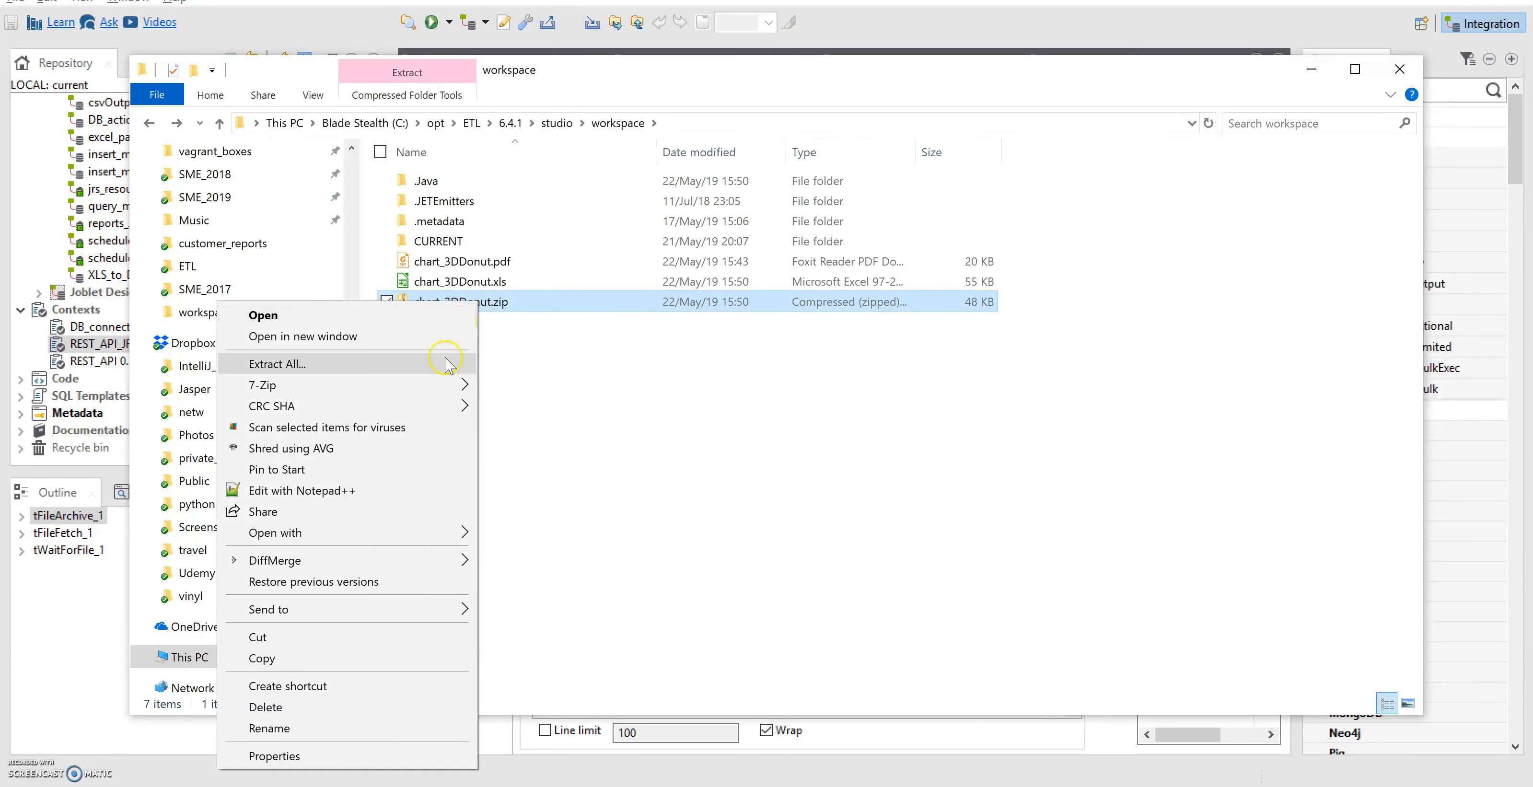
pyautogui.moveTo(451, 393)
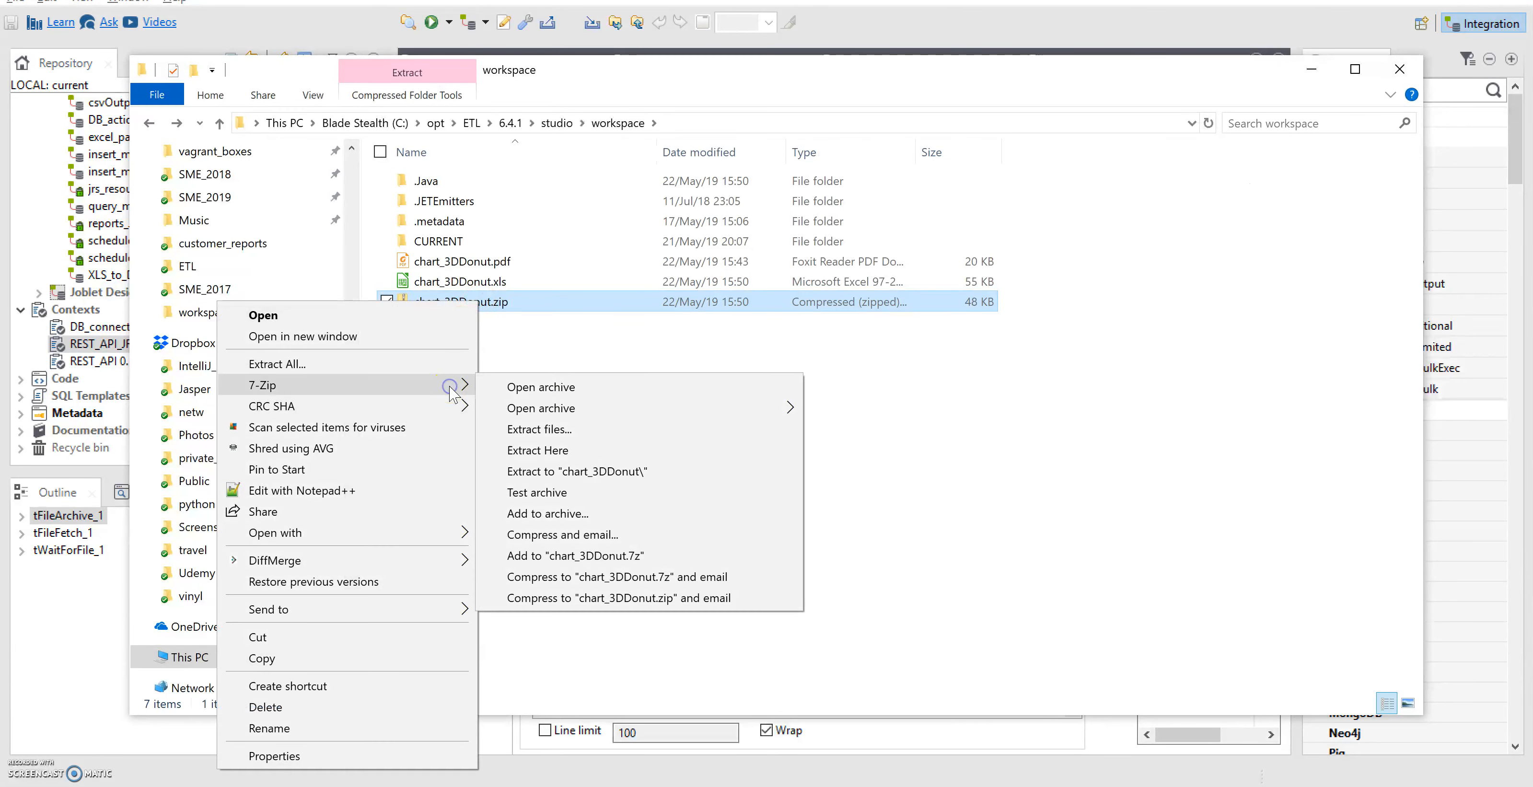
pyautogui.click(618, 450)
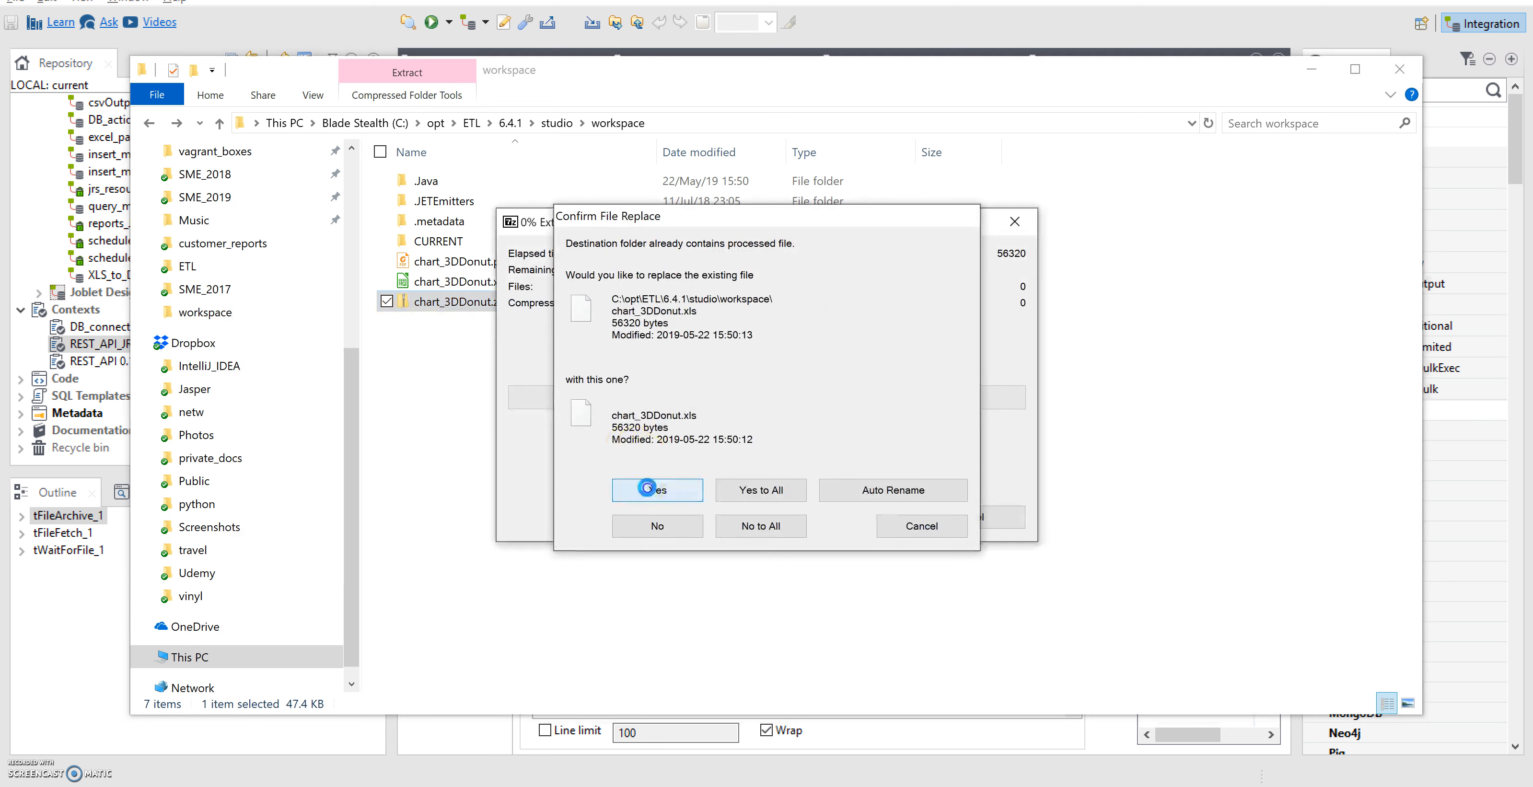
pyautogui.click(649, 490)
pyautogui.write('******')
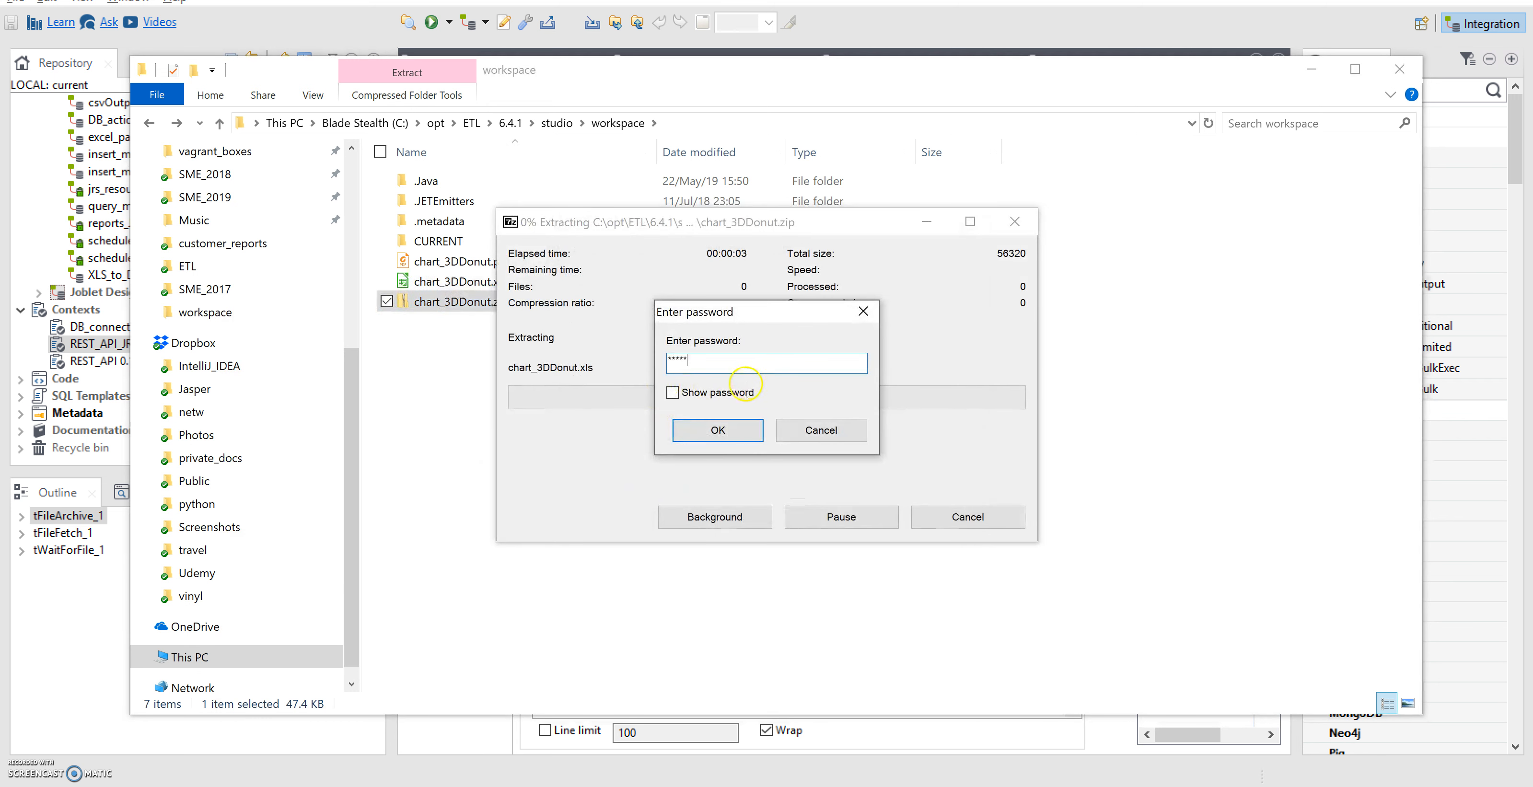
pyautogui.click(718, 430)
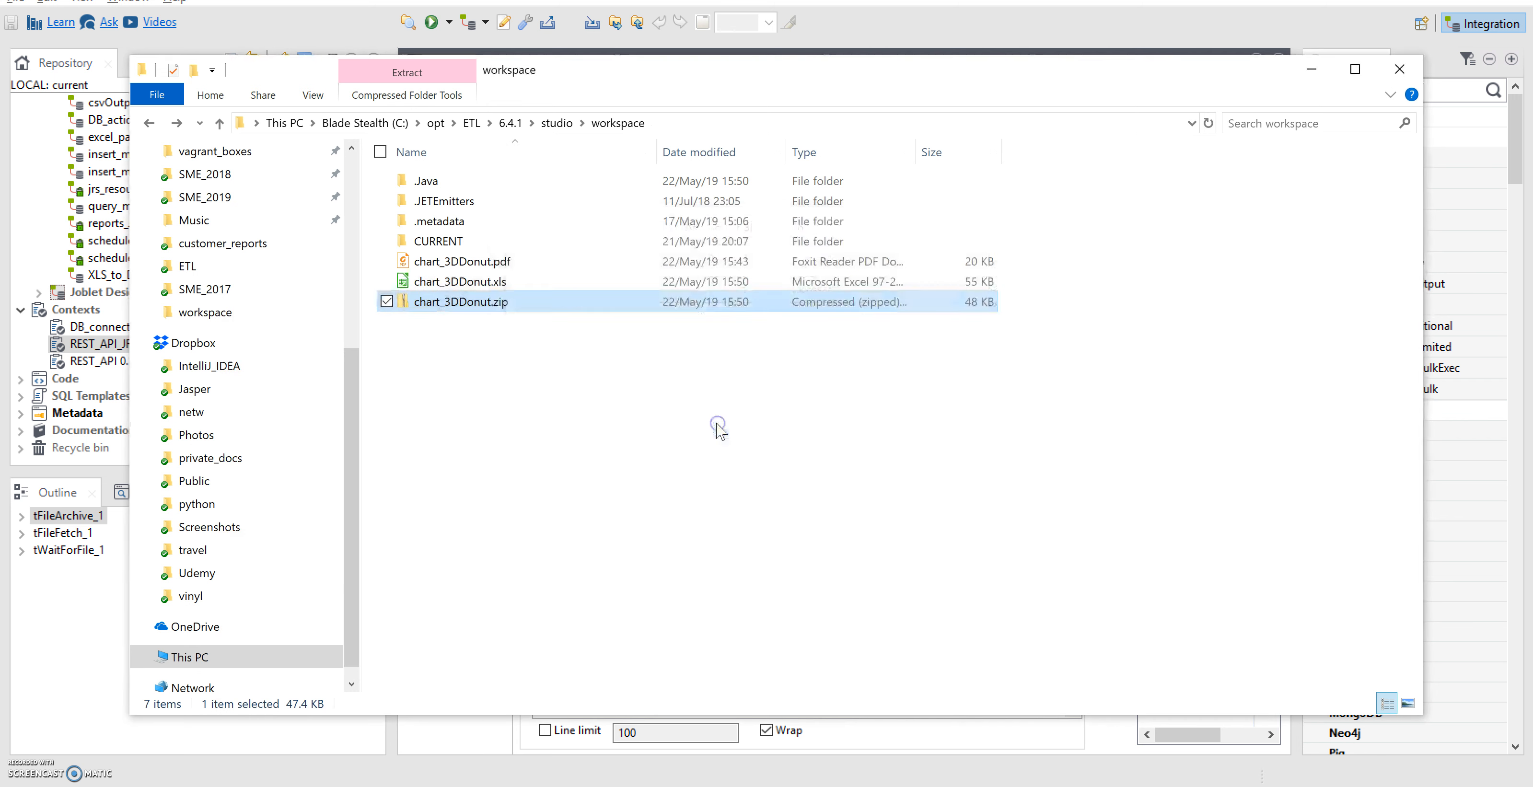
pyautogui.doubleClick(502, 285)
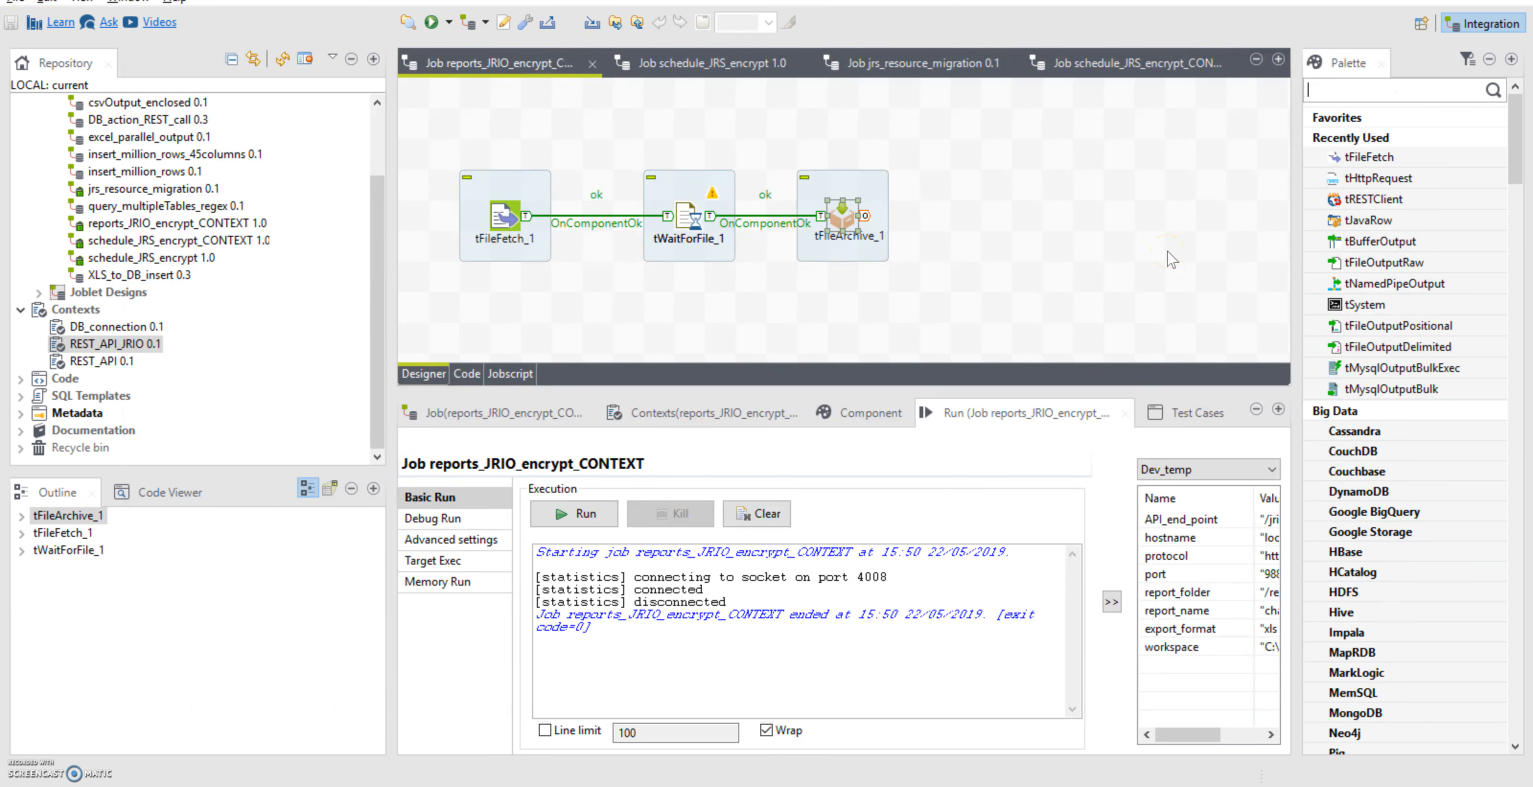
# - Search the component palette for "mail", add a tSendMail component beside tFileArchive_1 in the job, and select tFileArchive_1
pyautogui.click(1381, 93)
pyautogui.write('mail')
pyautogui.press('Return')
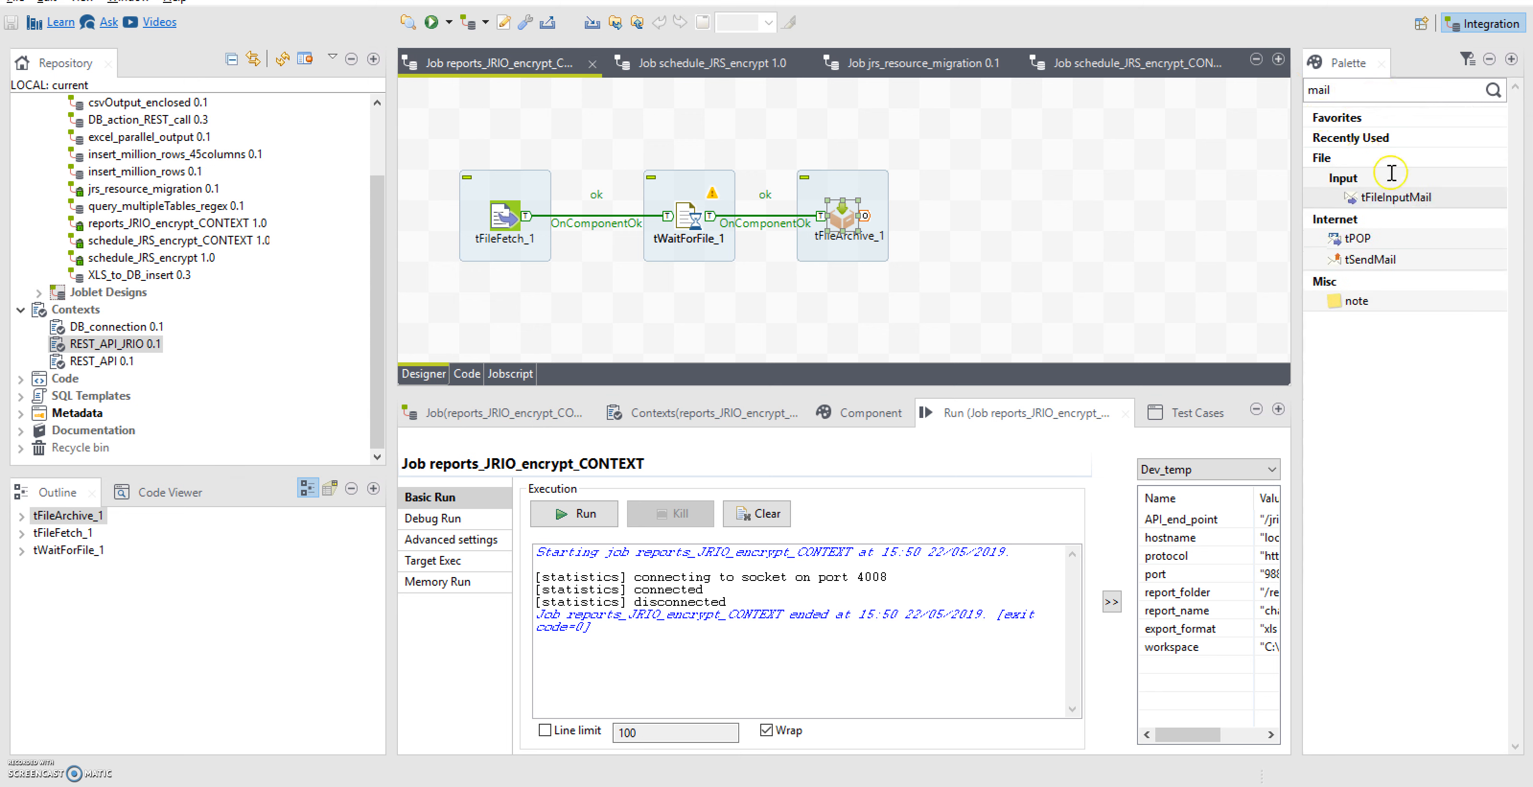
pyautogui.moveTo(1368, 259); pyautogui.dragTo(991, 214)
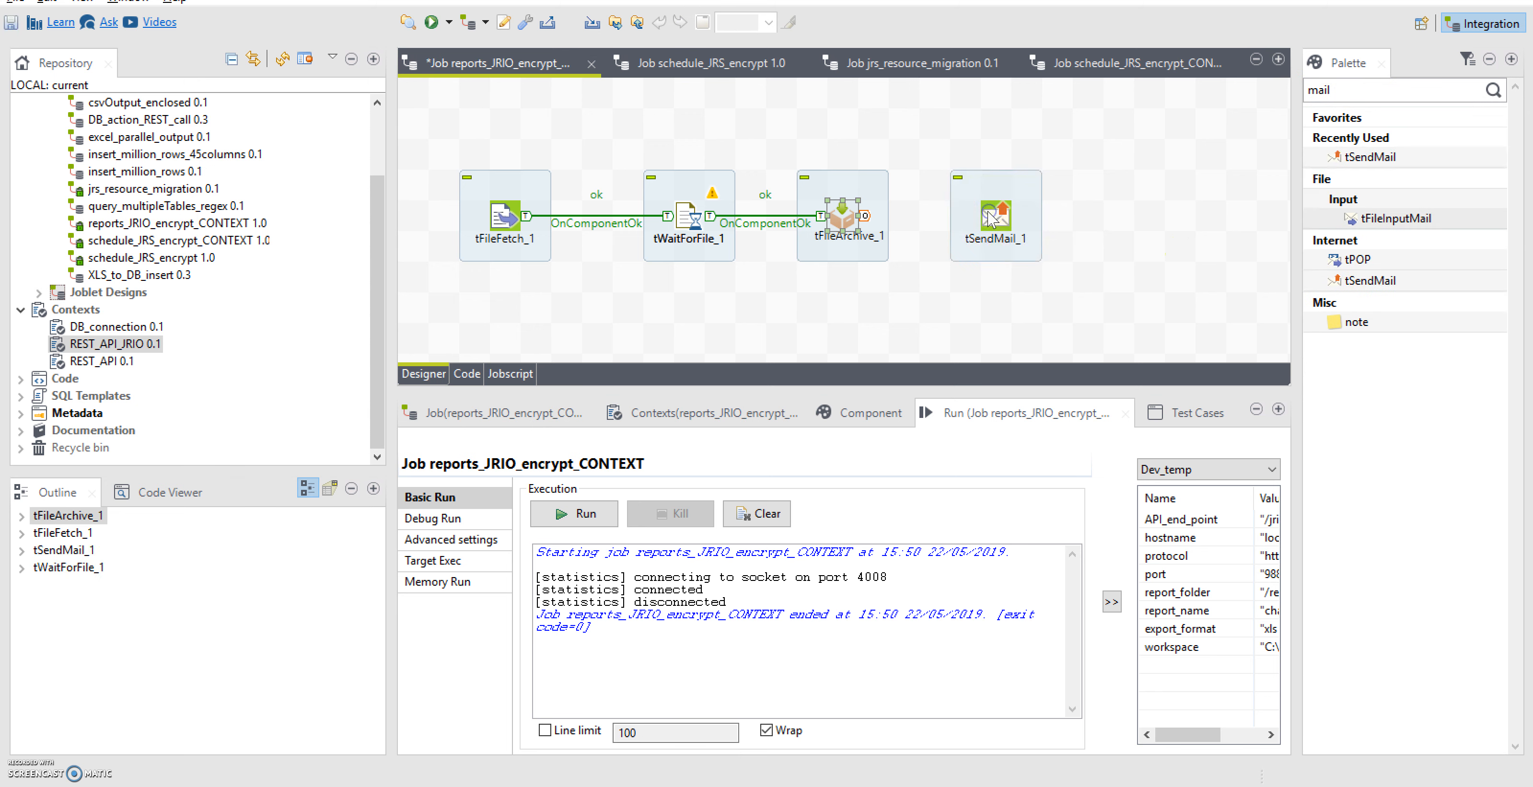
pyautogui.click(855, 224)
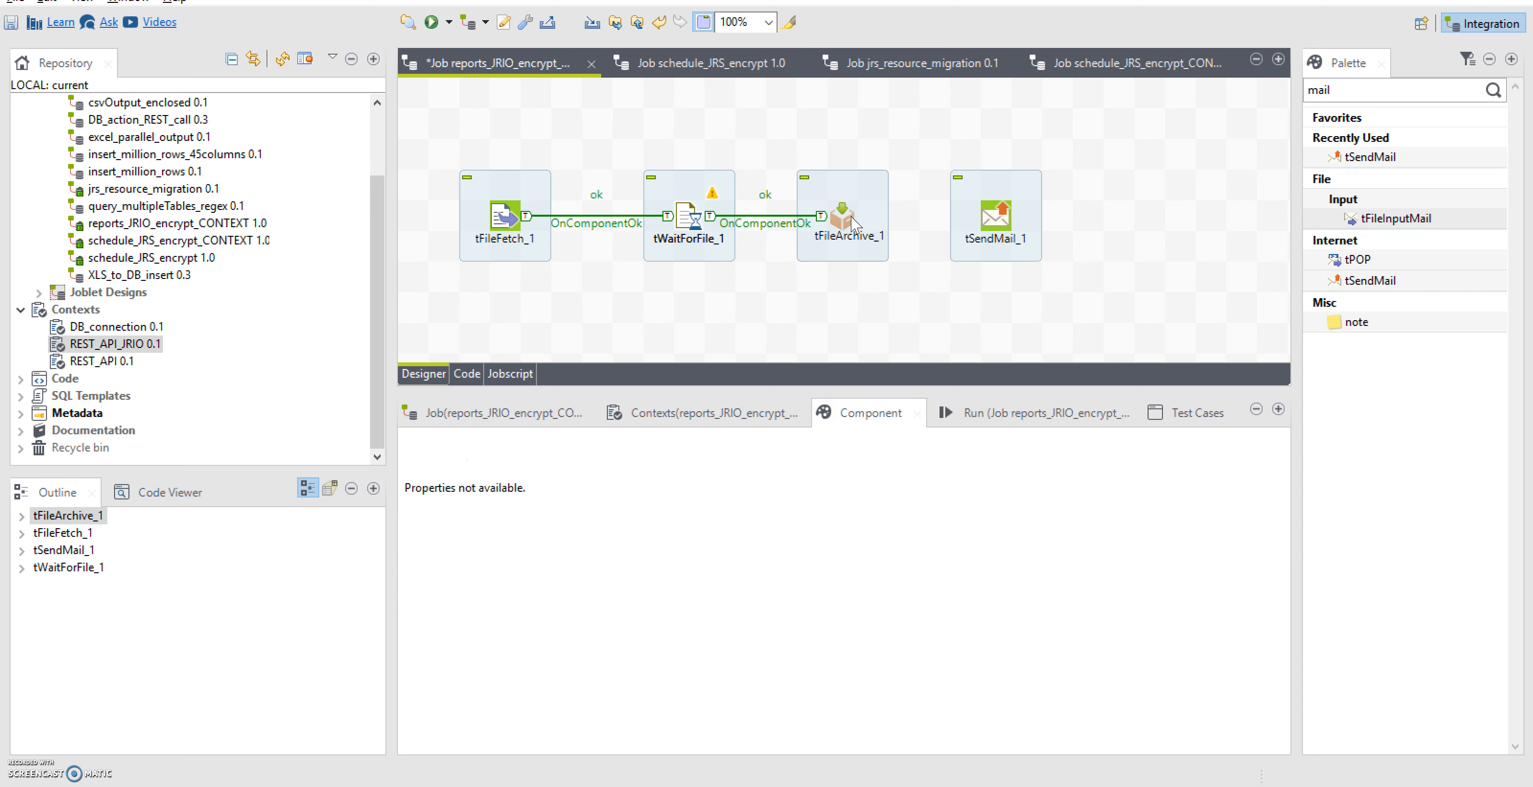